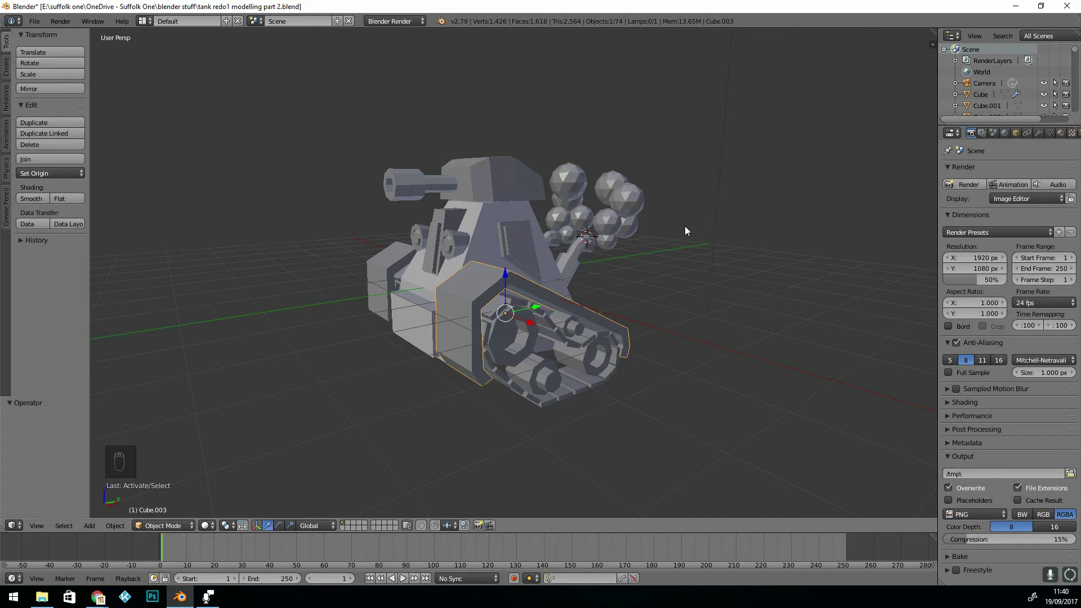
Step: Set the render engine to Cycles and give Cube.003 a new bright green material named 'green'
click(394, 20)
click(389, 60)
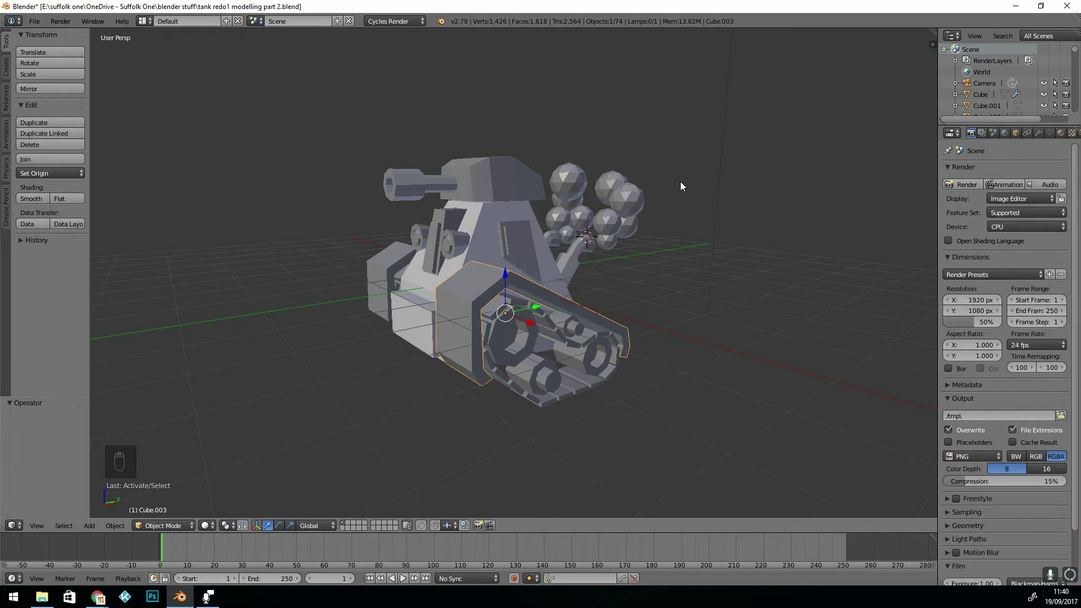
click(1061, 133)
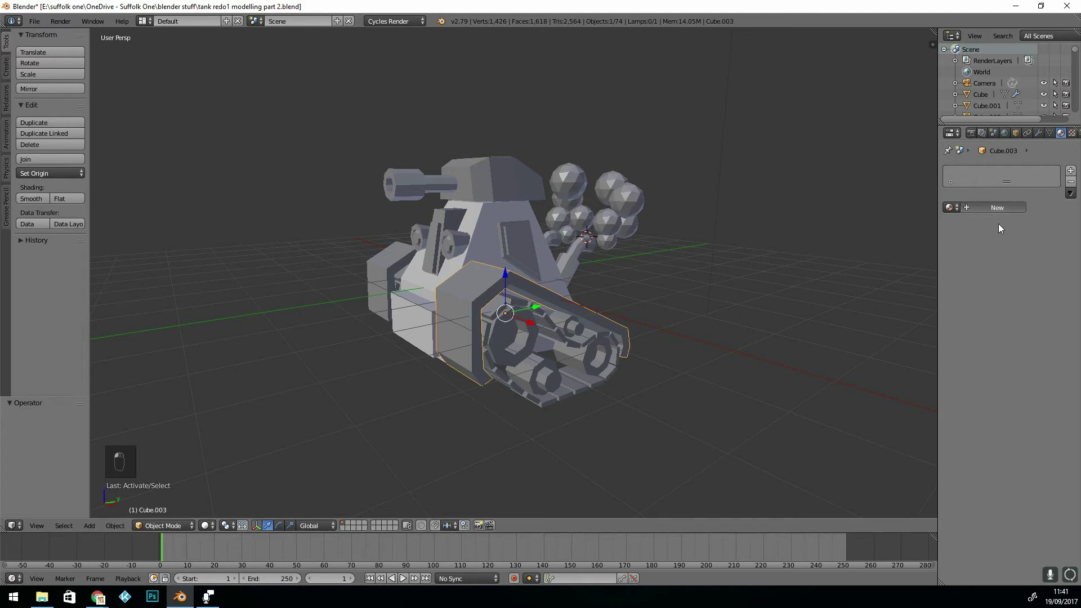
click(998, 208)
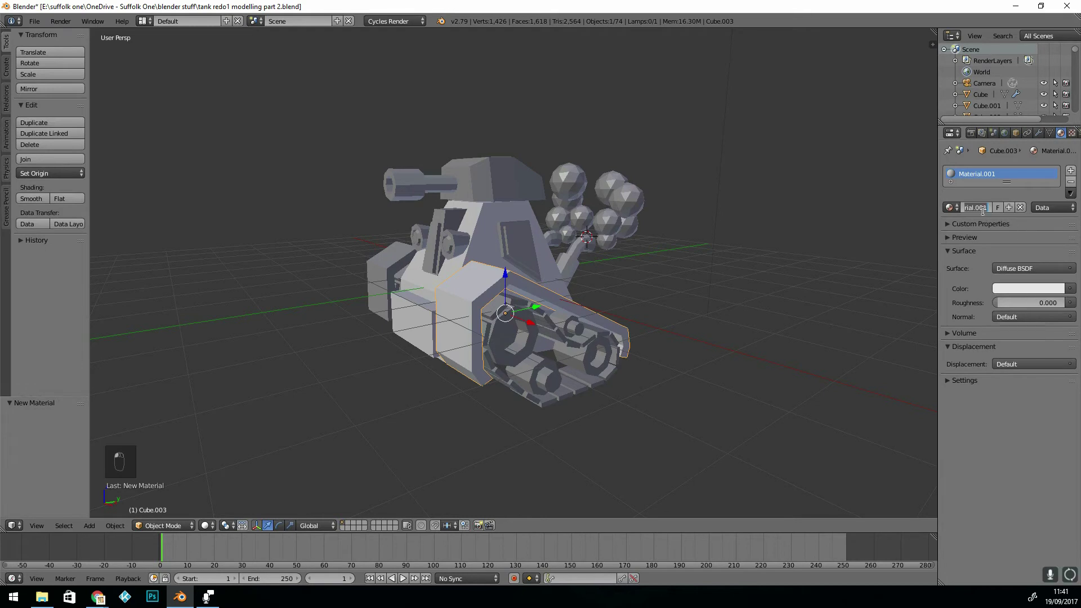
text(green)
key(Return)
click(1035, 288)
drag(988, 161, 968, 150)
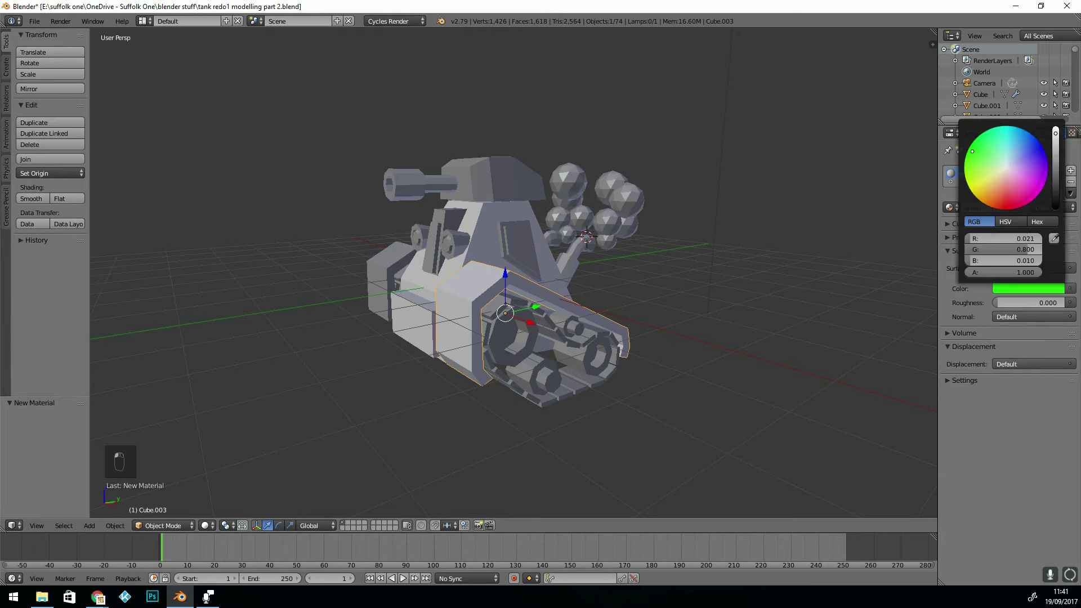
click(1055, 165)
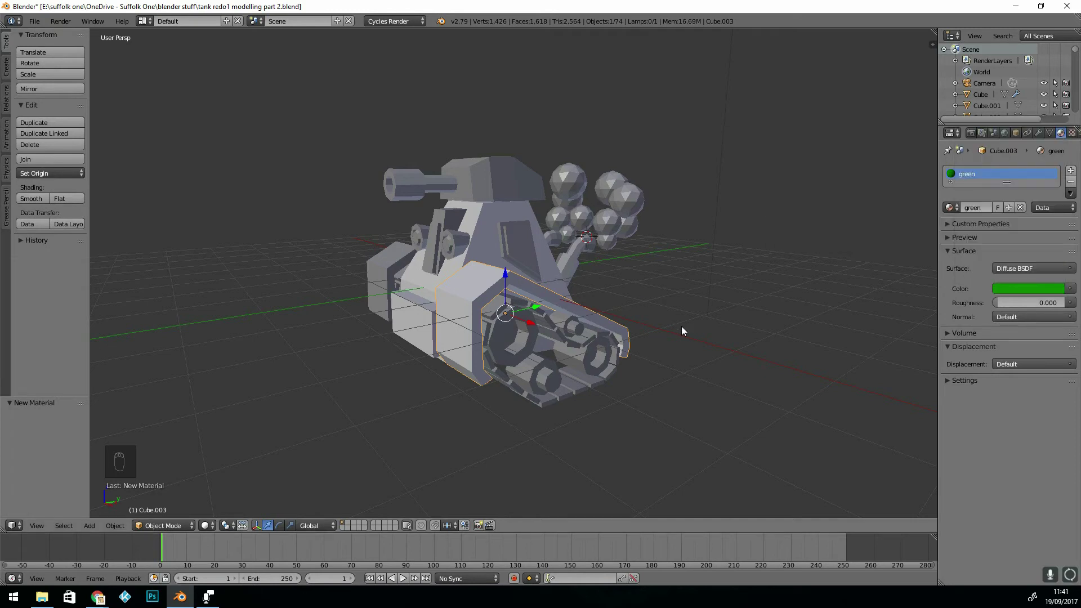
Step: Switch viewport shading to Material and select the main tank body
click(209, 526)
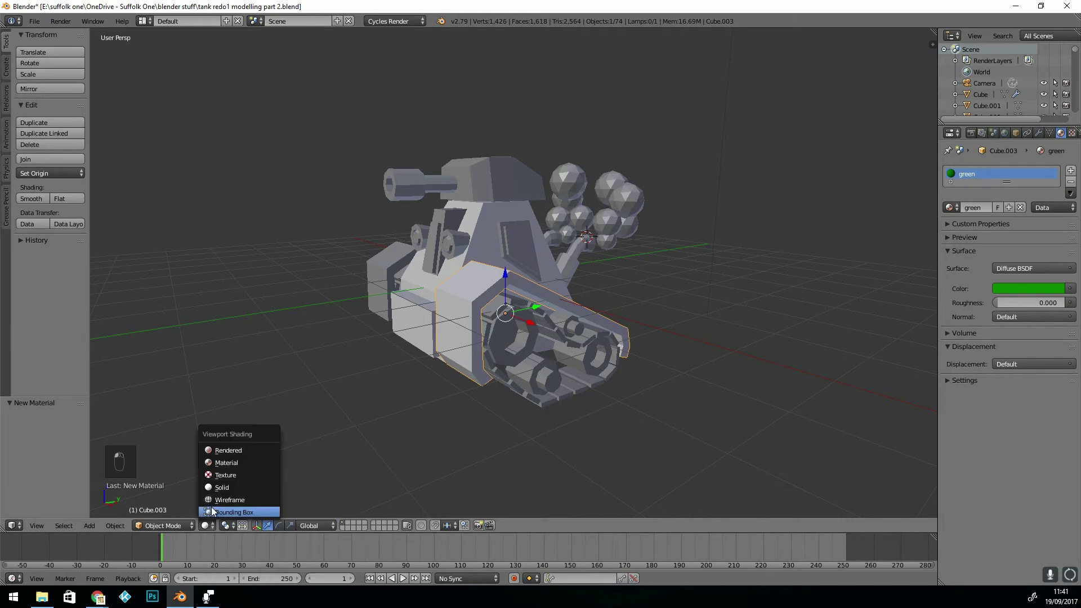
click(224, 464)
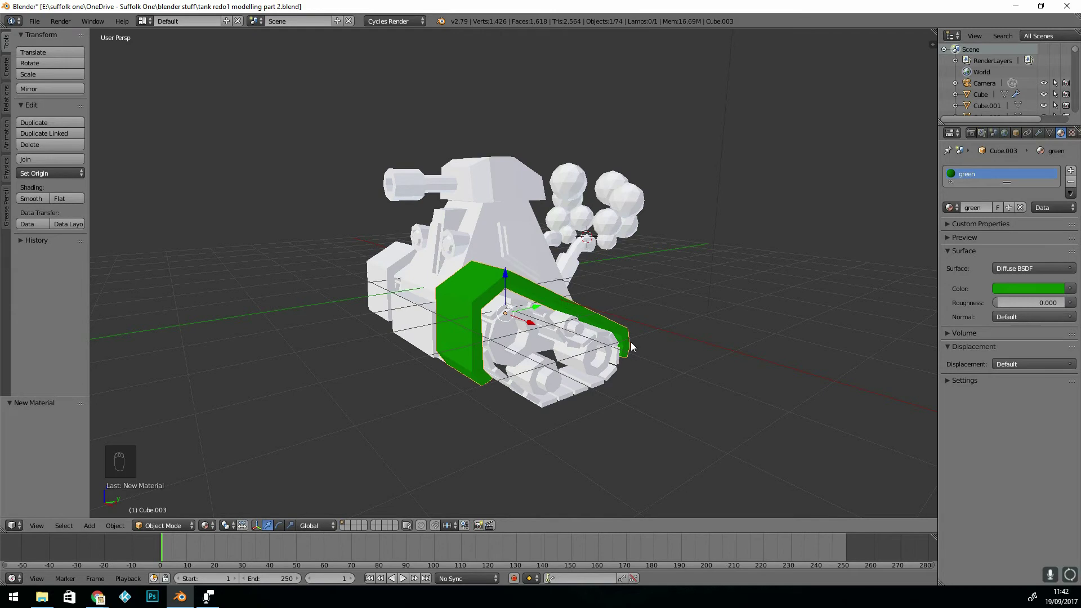
right_click(479, 241)
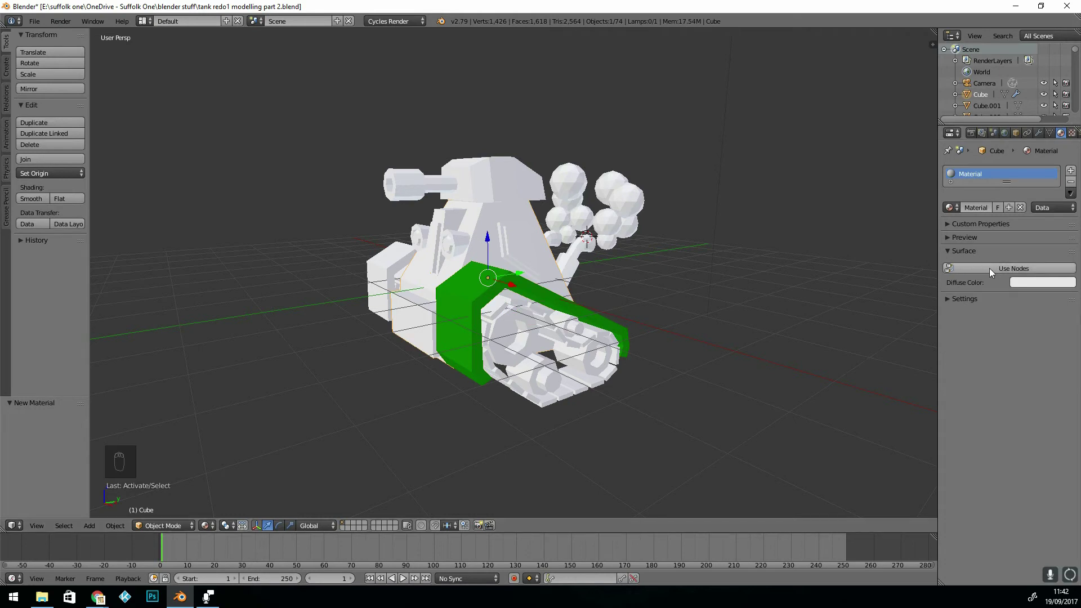
Step: Replace the body's material with a new dark green node material named 'dark green'
click(990, 269)
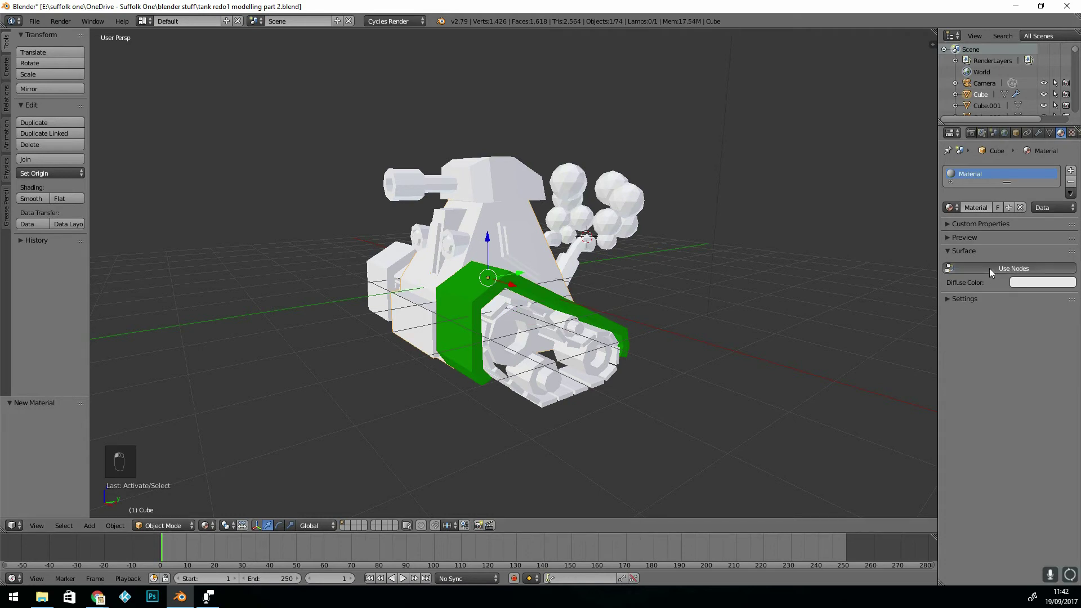
click(1022, 207)
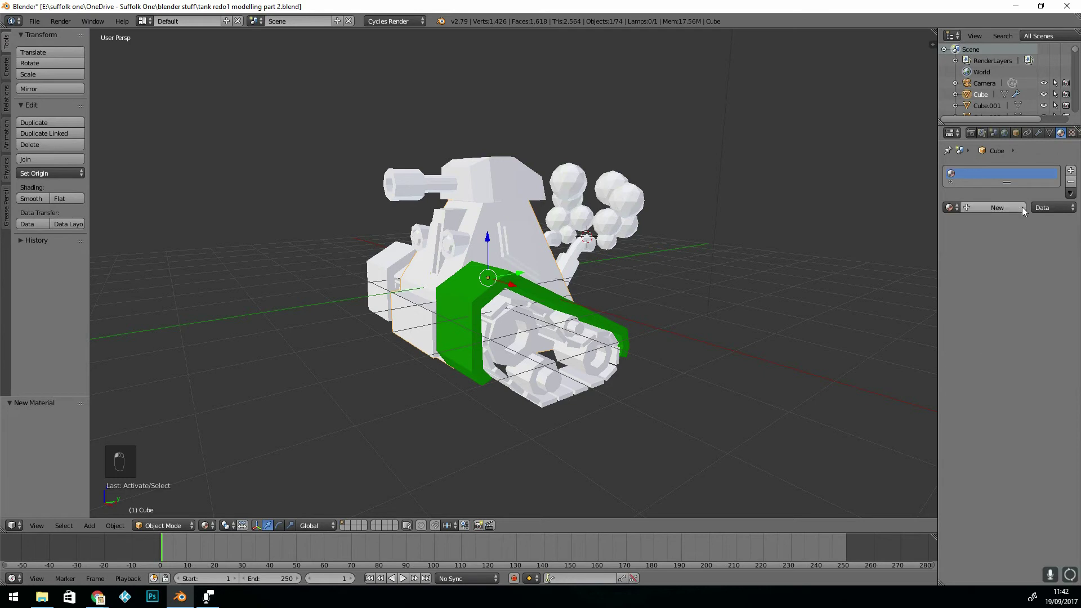
click(985, 209)
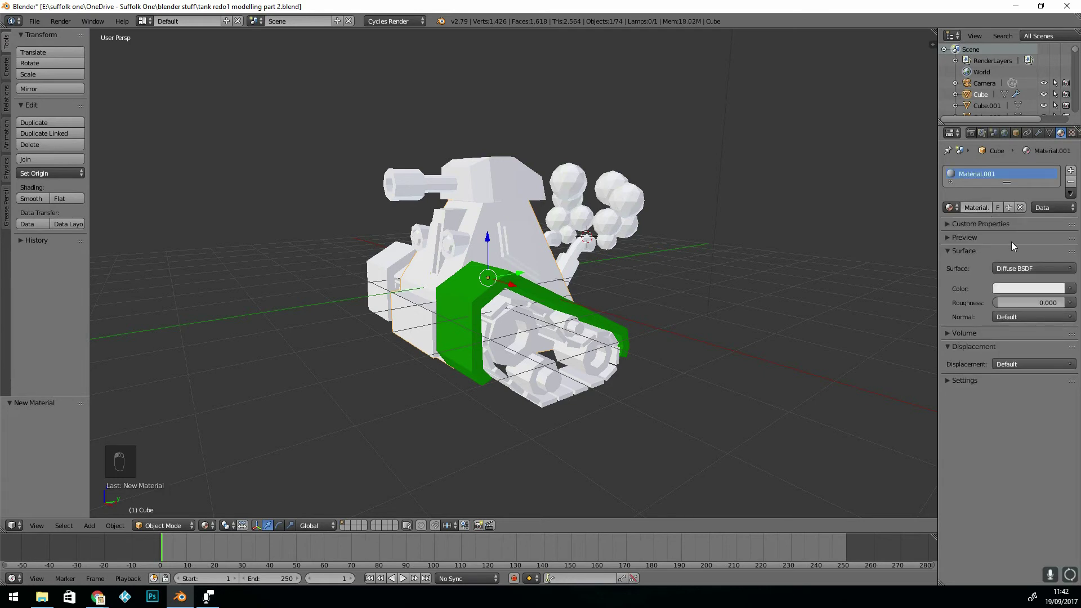
click(1019, 287)
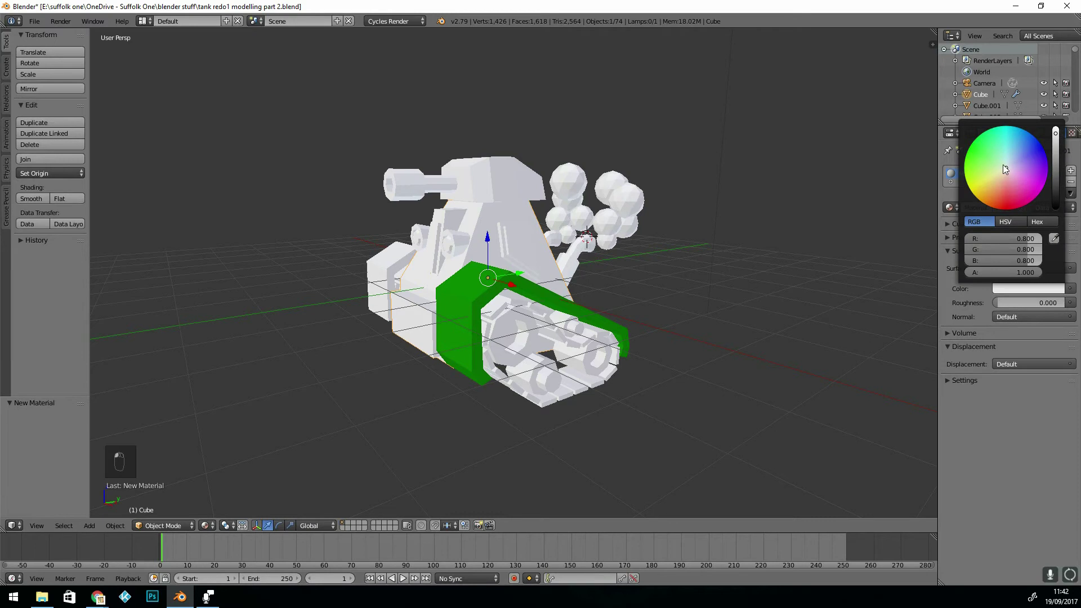
click(969, 149)
click(1056, 185)
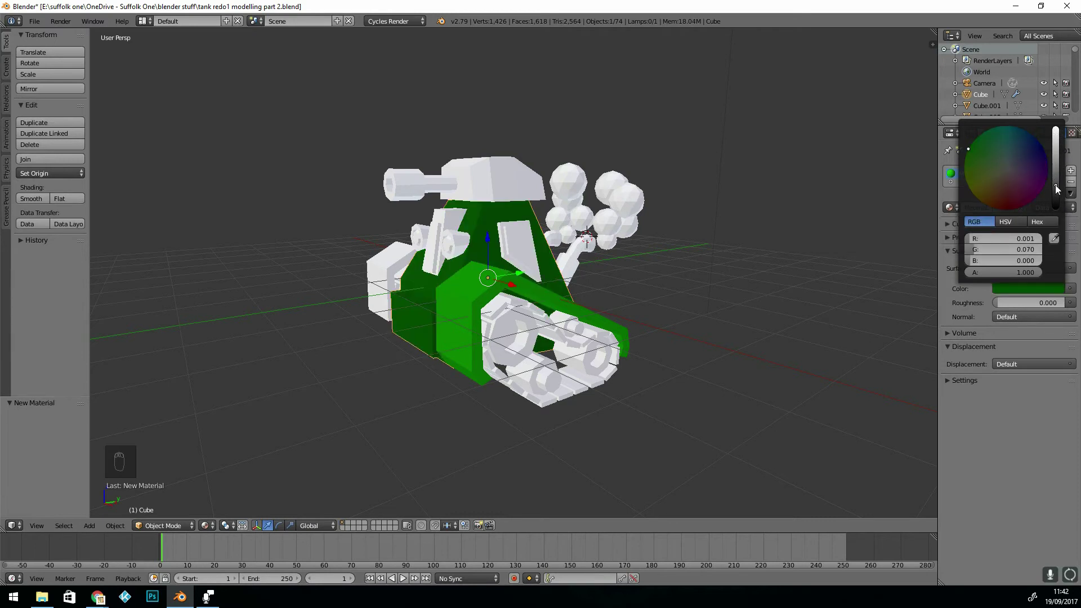
click(983, 209)
text(da)
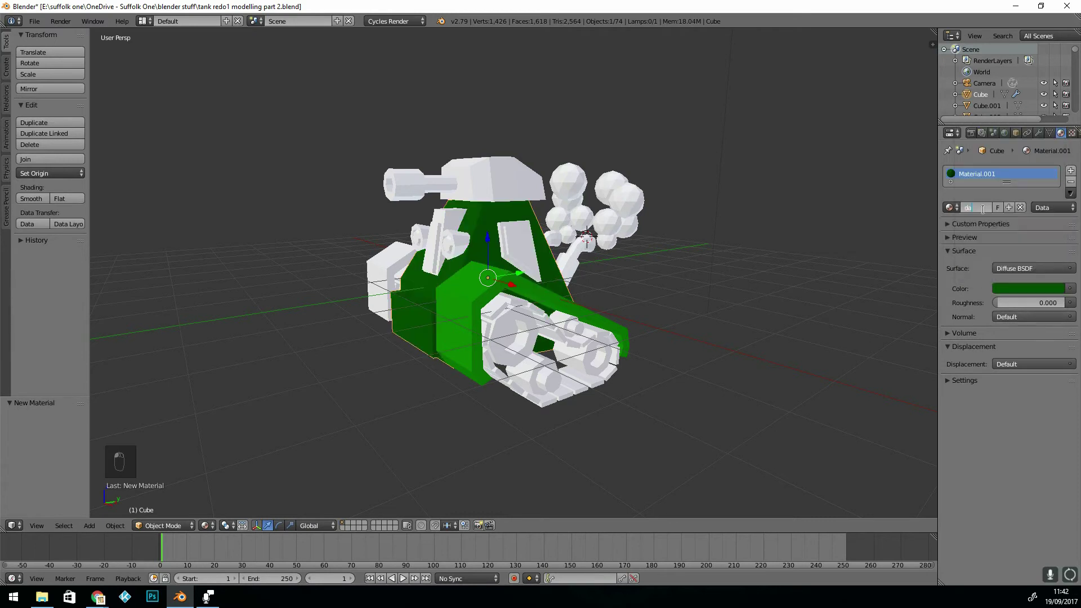
text(rk green)
key(Return)
Step: Rename plate Cube.019's material to 'grey' and darken its colour to grey
right_click(509, 320)
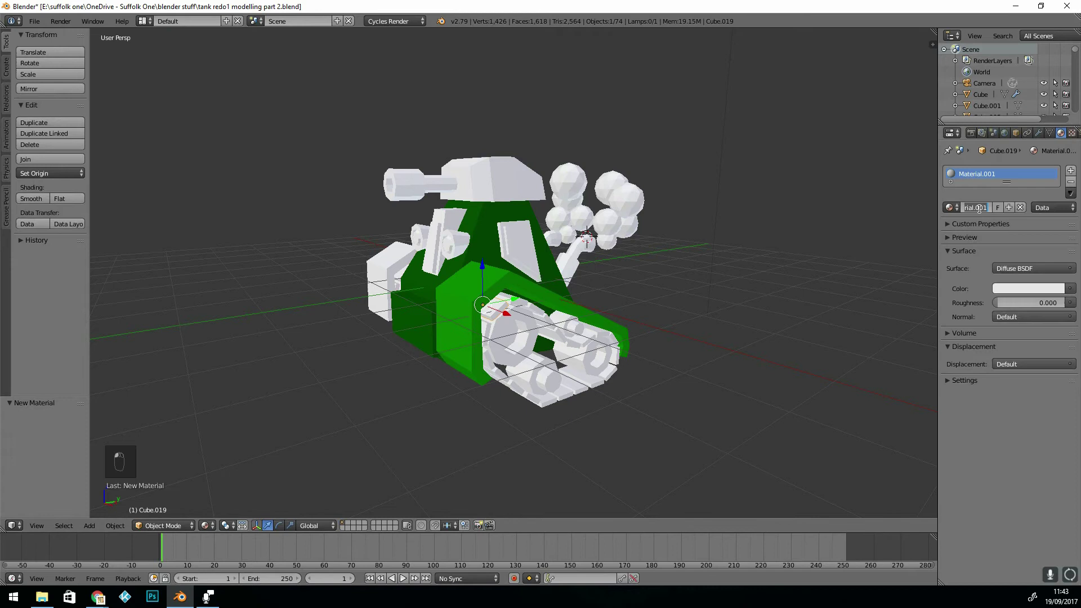
text(grey)
key(Return)
click(1025, 288)
drag(1059, 169, 1052, 207)
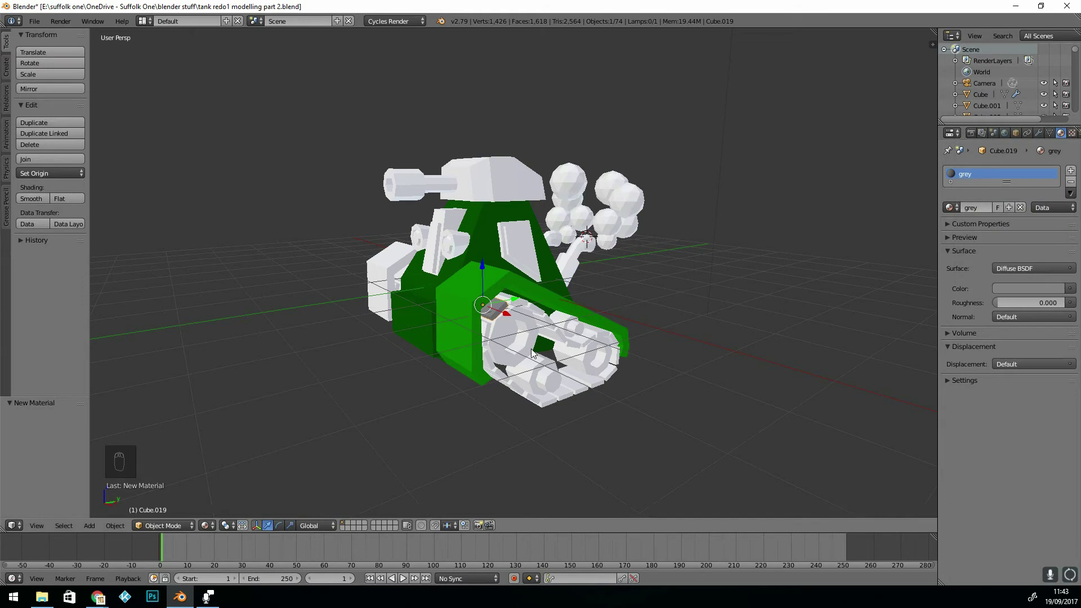
Step: Select all the track pieces round the tread, with the grey plate as the active object
scroll(534, 352, up, 3)
middle_drag(534, 352, 481, 342)
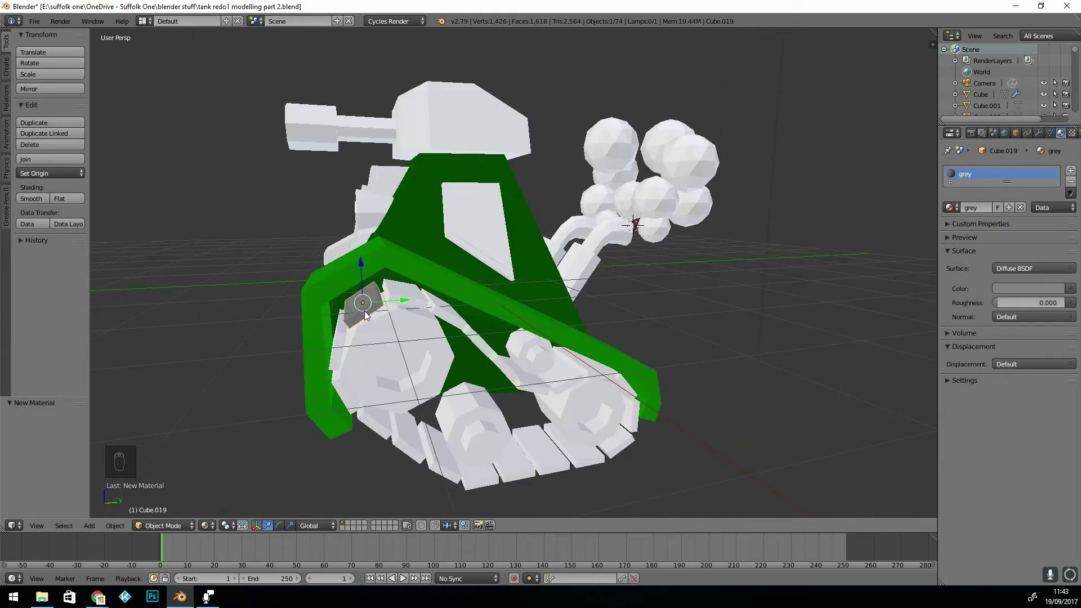
right_click(418, 303)
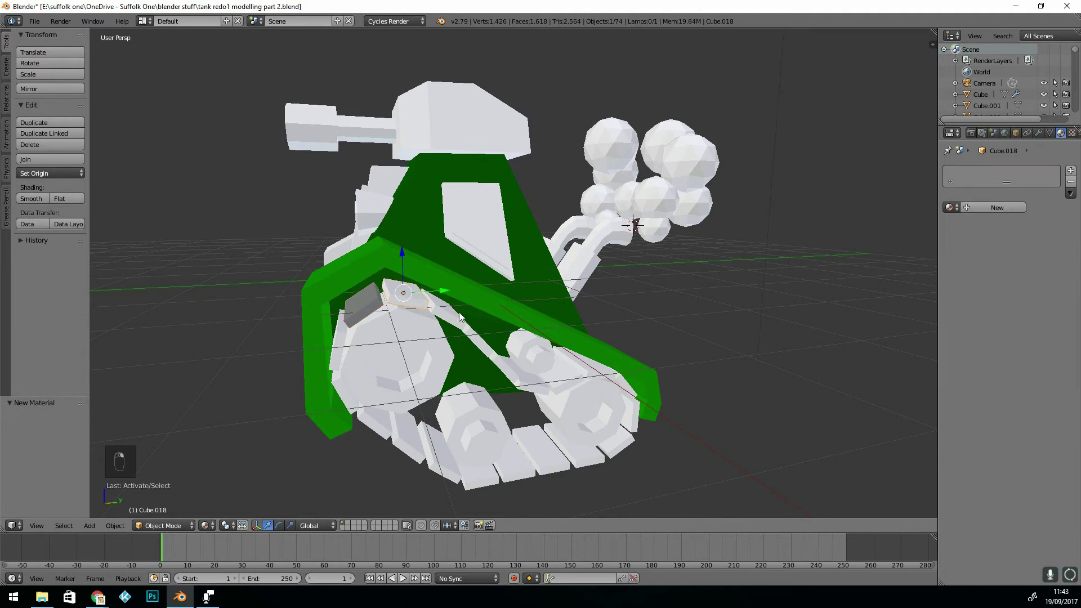
shift+right_click(445, 313)
shift+right_click(478, 335)
shift+right_click(528, 388)
shift+right_click(614, 401)
shift+right_click(601, 428)
shift+right_click(539, 448)
shift+right_click(472, 460)
shift+right_click(437, 450)
shift+right_click(405, 429)
shift+right_click(346, 378)
shift+right_click(339, 337)
middle_drag(393, 338, 403, 338)
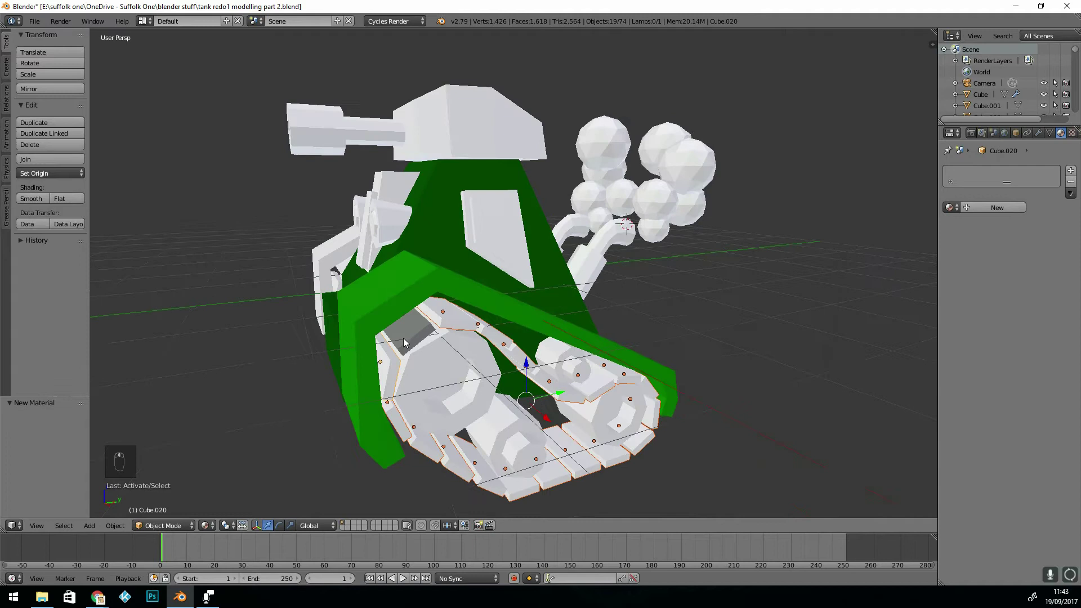
shift+right_click(414, 338)
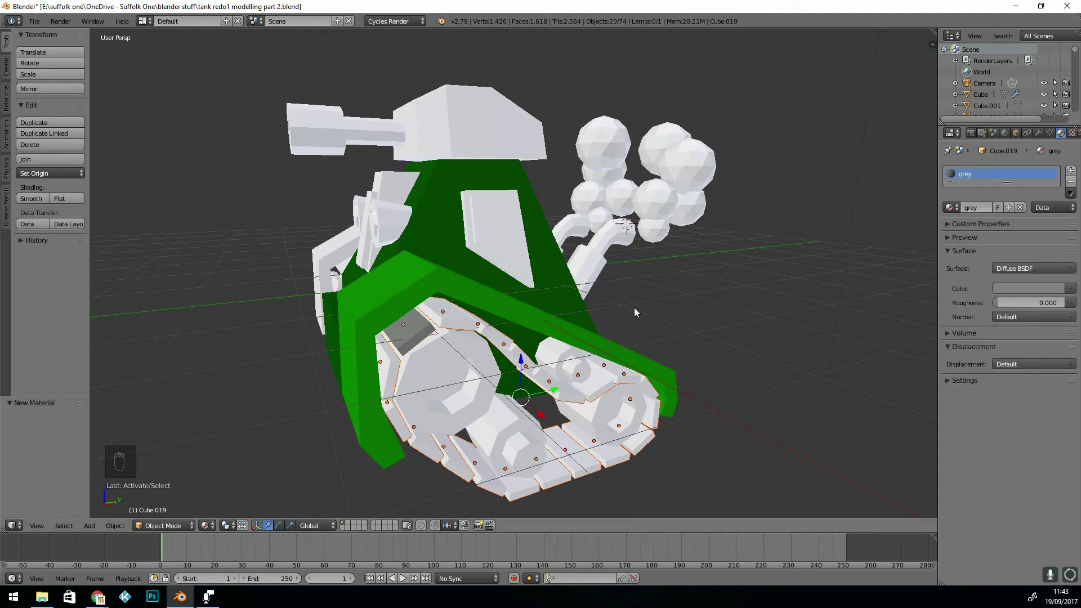
Step: Link the grey material to all track pieces via Ctrl+L > Materials and darken it further
key(ctrl+l)
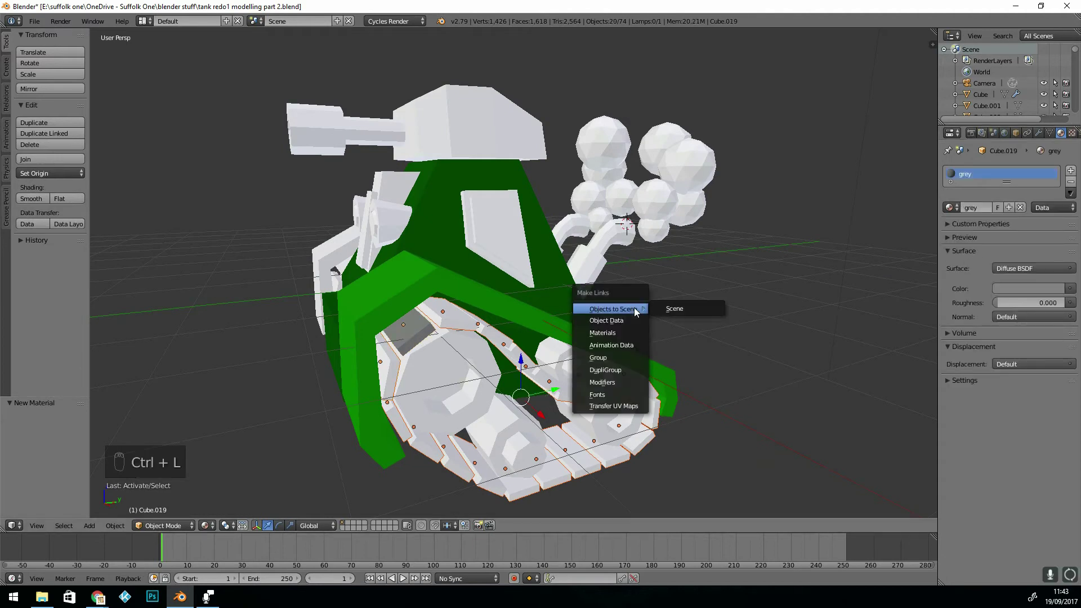
click(613, 331)
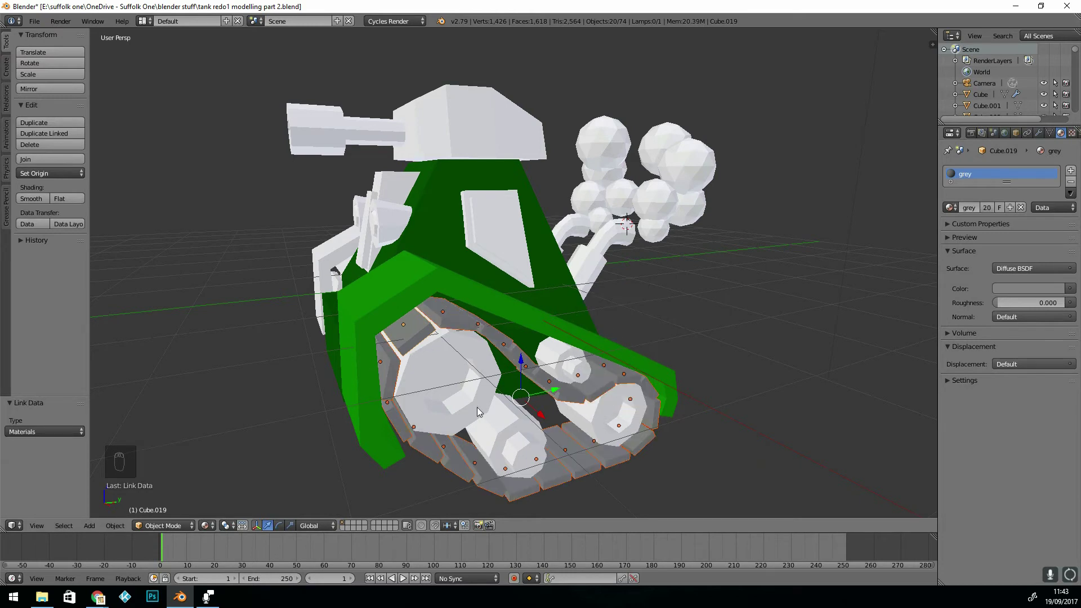
click(1030, 289)
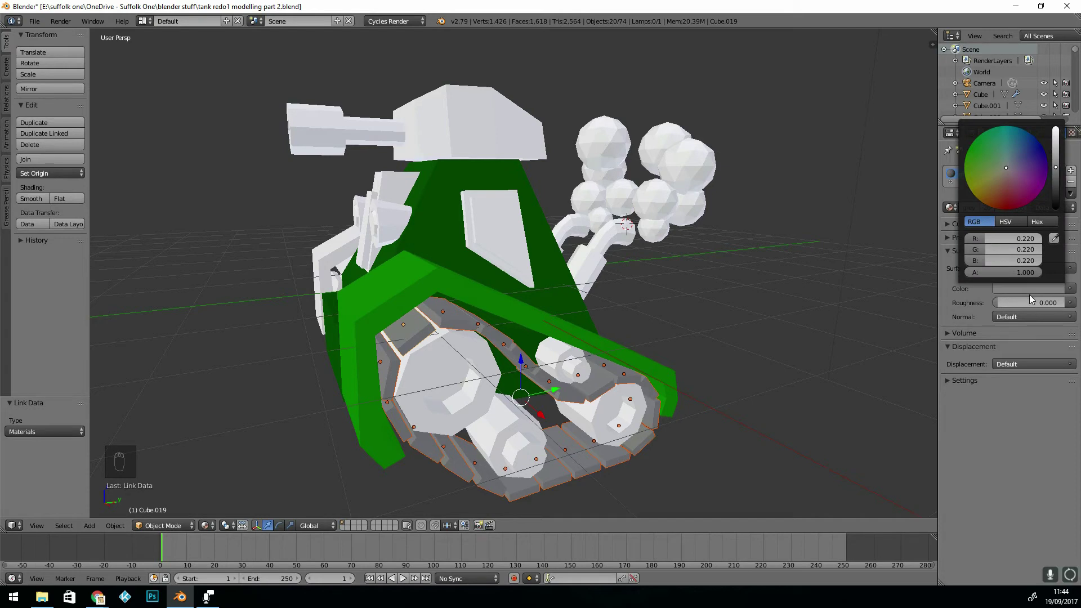
click(1055, 183)
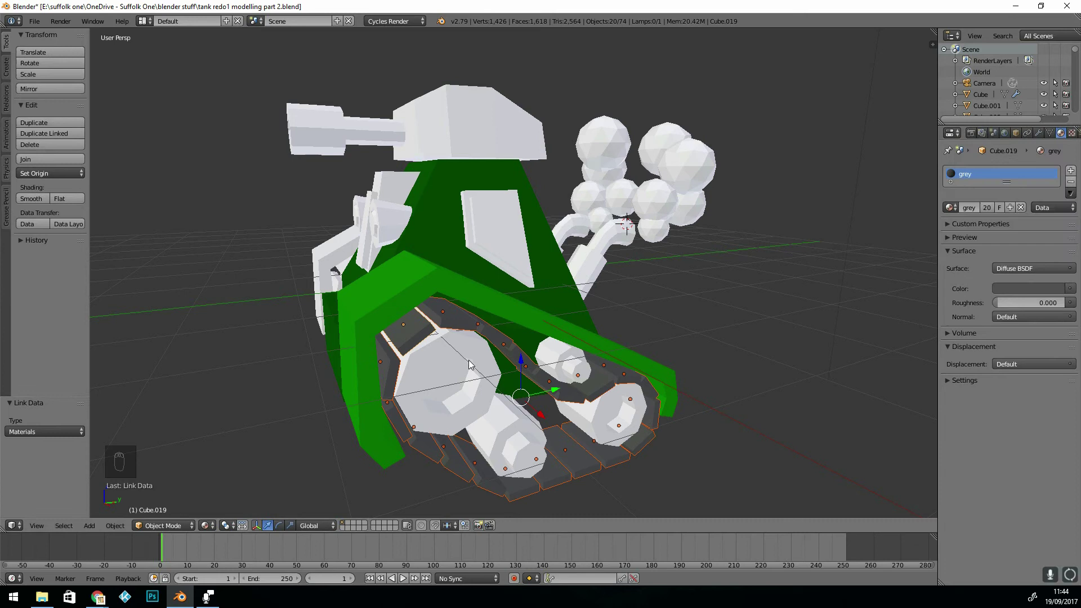
Step: Give a wheel a new very dark grey material and link it to the other wheels
right_click(495, 232)
click(978, 208)
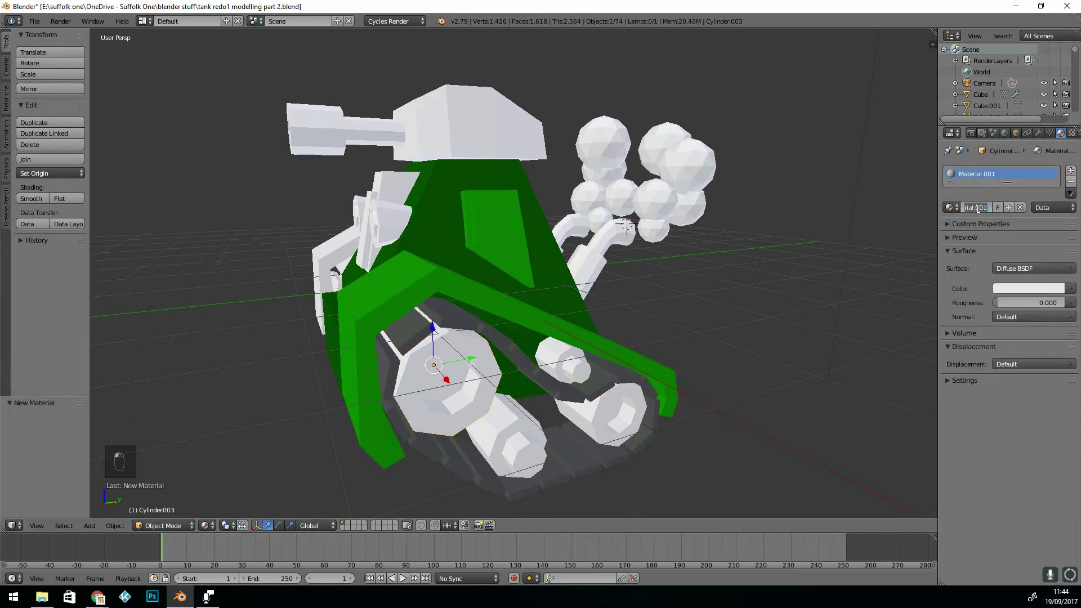
key(ctrl+l)
click(588, 309)
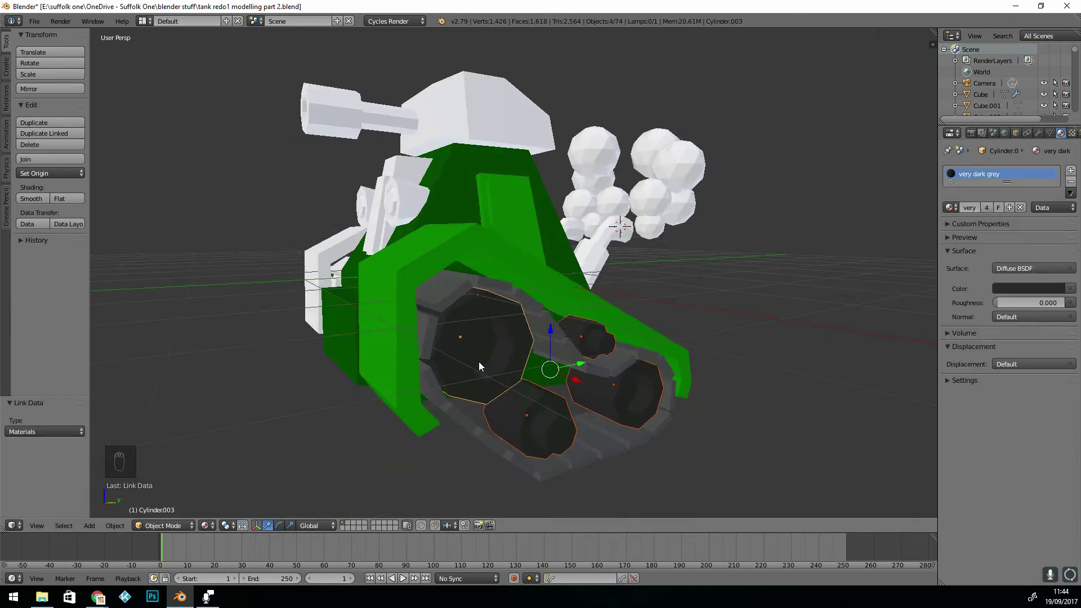
Step: Link the dark grey material onto the lower tracks, exhaust pipes and turret cylinder
middle_drag(479, 362, 587, 394)
shift+right_click(563, 394)
scroll(681, 78, up, 2)
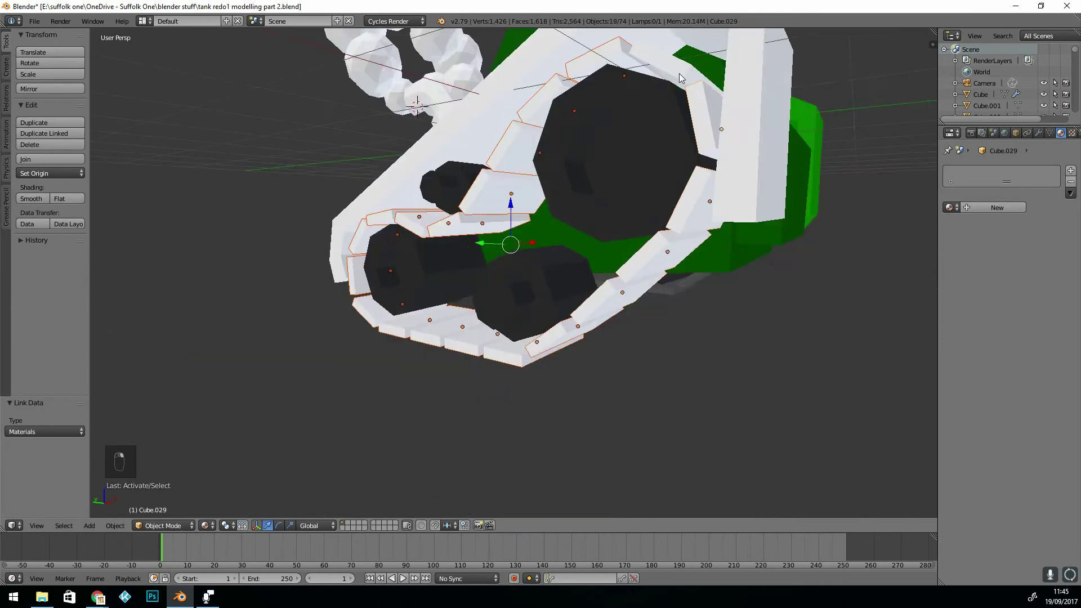
key(ctrl+l)
click(584, 278)
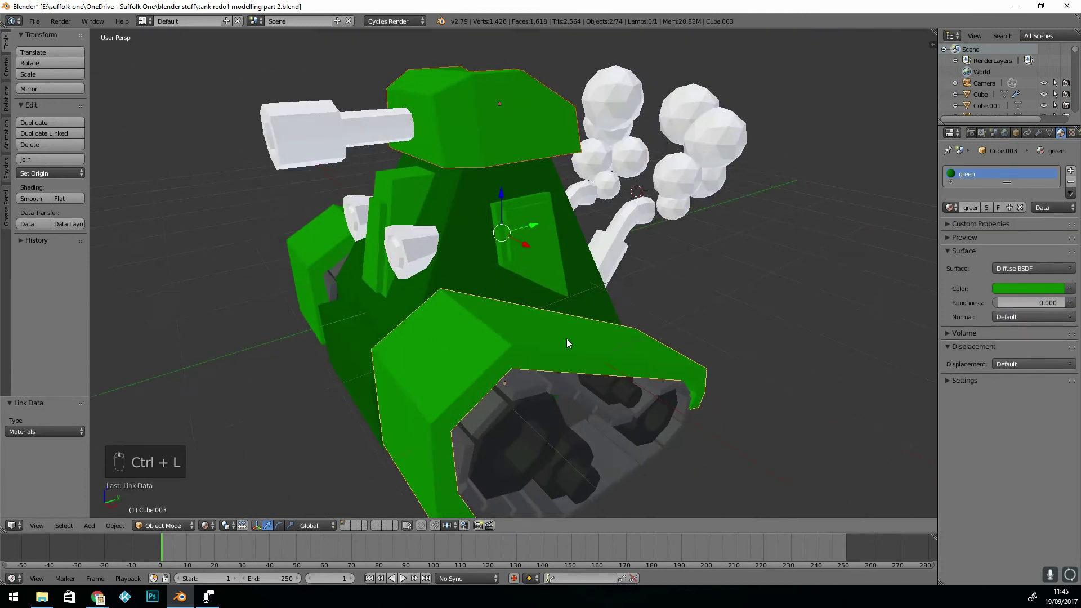
shift+right_click(603, 234)
key(ctrl+l)
click(608, 242)
key(ctrl+l)
shift+right_click(414, 240)
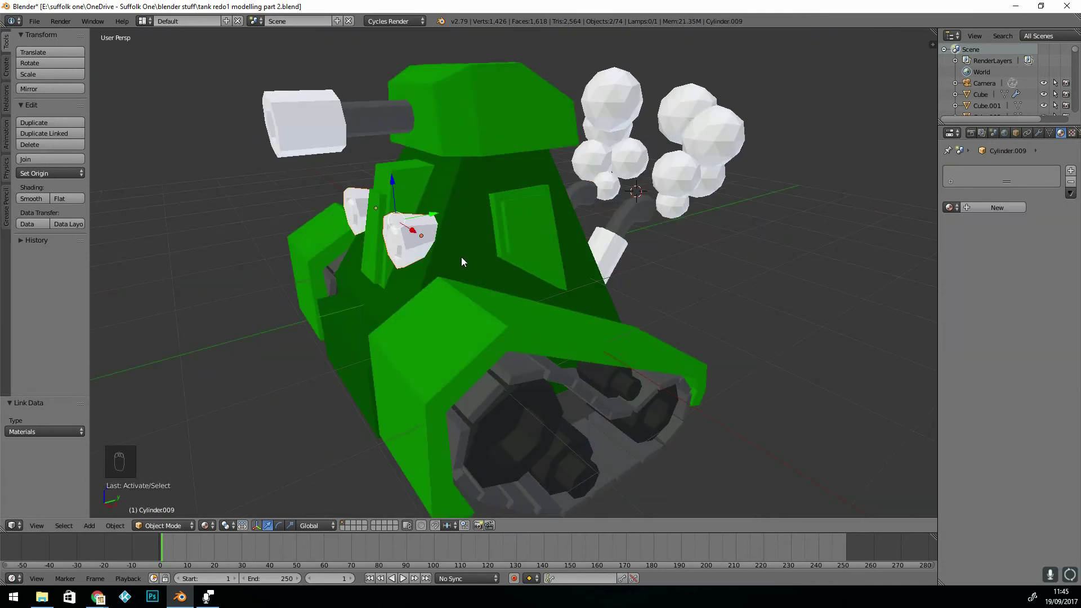
middle_drag(461, 261, 735, 204)
key(ctrl+l)
Step: Add a white material named 'light' to a smoke puff and share it with the other puffs
right_click(674, 209)
click(997, 207)
double_click(975, 208)
text(light)
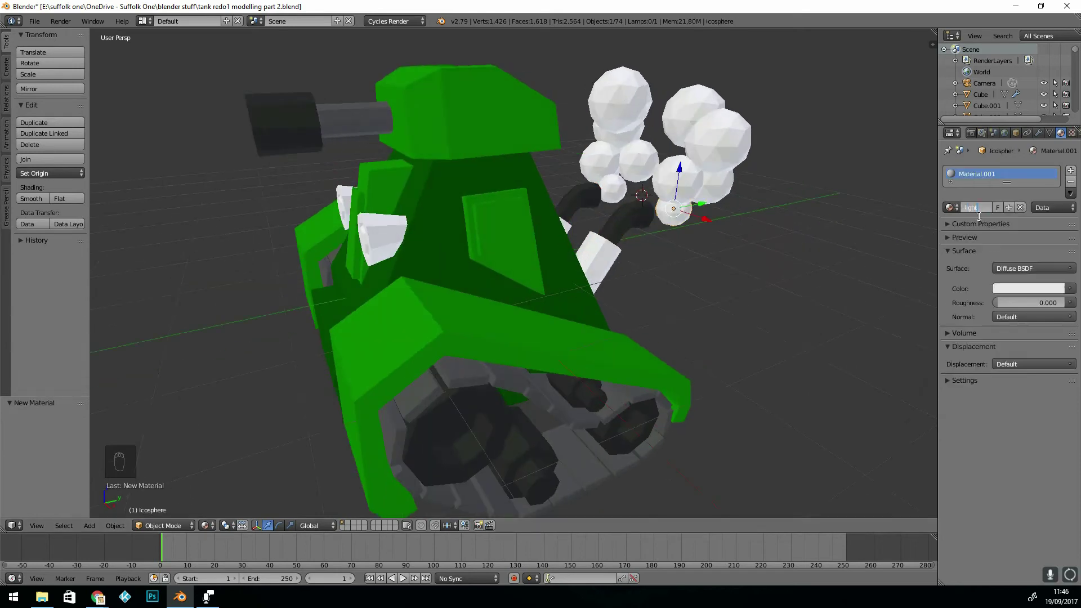
key(Return)
key(ctrl+l)
click(670, 212)
middle_drag(670, 213, 570, 235)
right_click(570, 234)
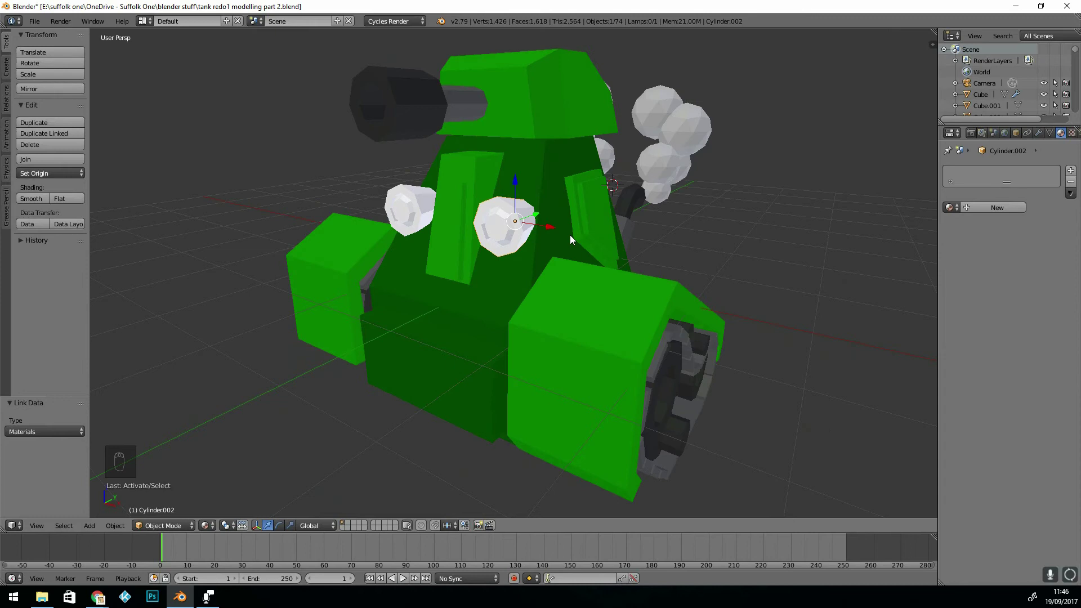
Step: In Edit Mode, add a material slot to Cylinder.002 and assign it the existing grey material
scroll(570, 235, up, 4)
key(Tab)
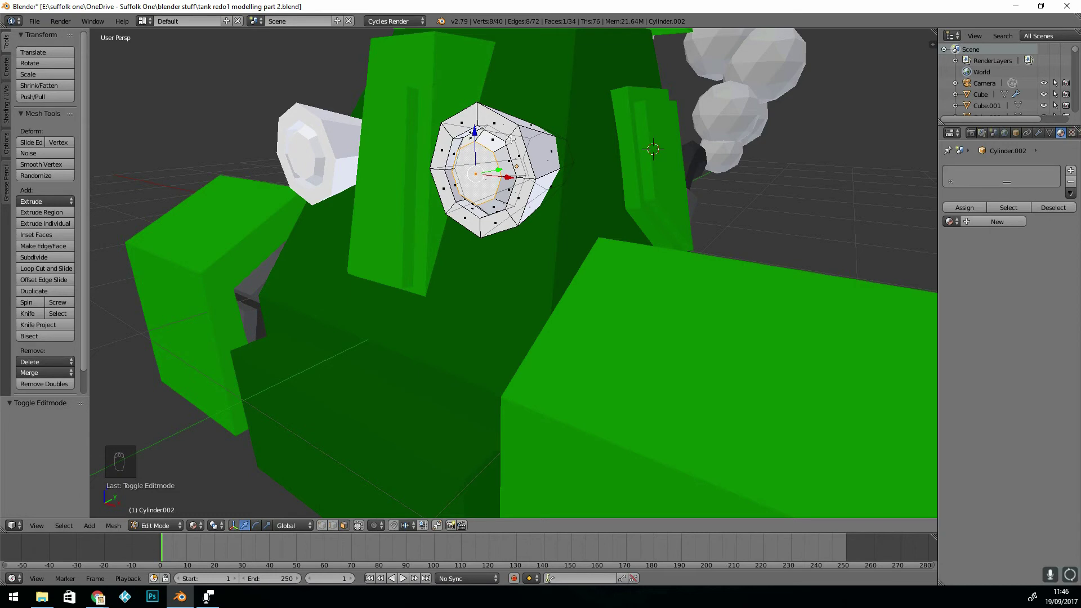
middle_drag(532, 178, 688, 258)
scroll(688, 259, up, 3)
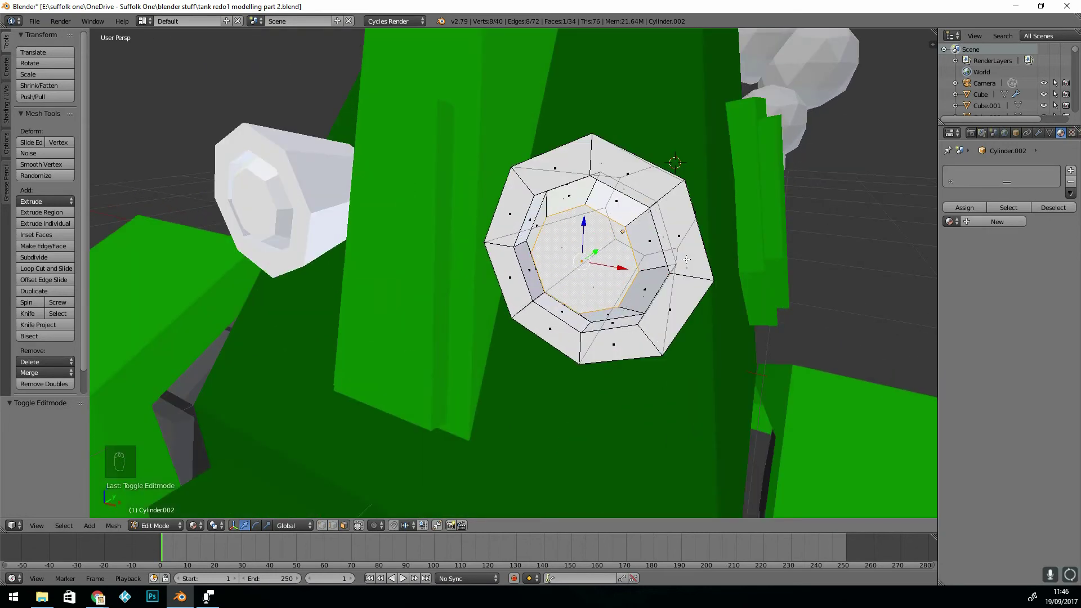
scroll(687, 260, down, 6)
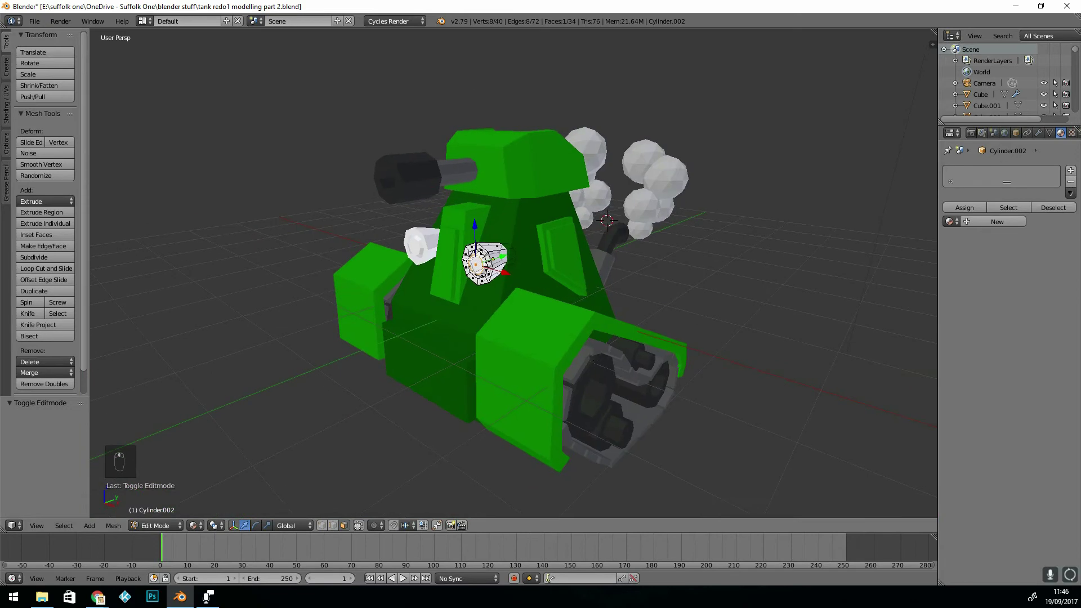
scroll(507, 234, up, 6)
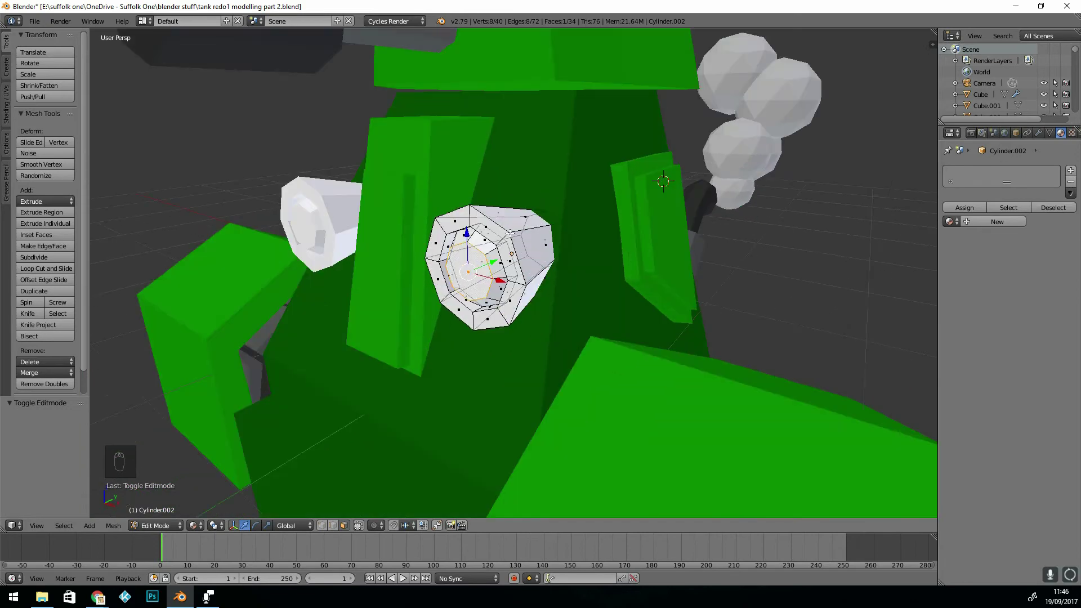
click(1071, 172)
click(952, 222)
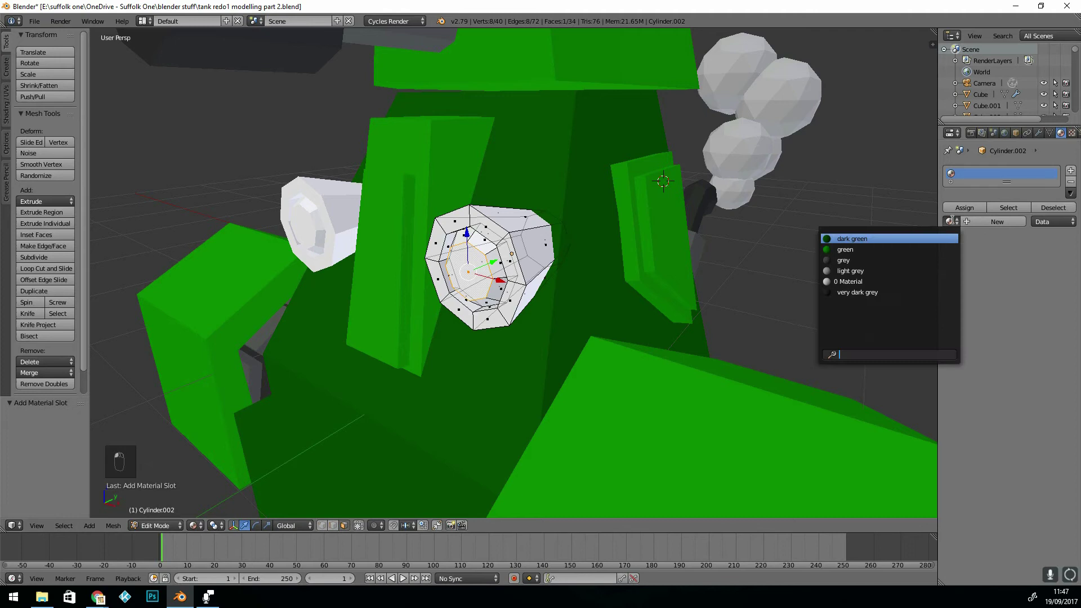
click(849, 263)
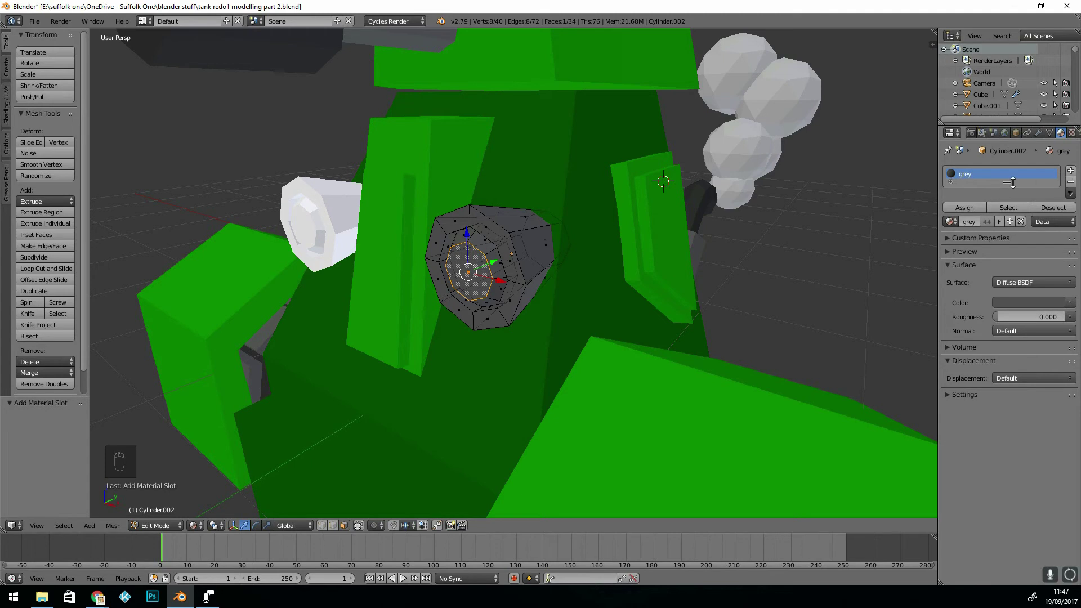
Step: Add a second slot with a new Emission material tinted pale beige at strength 1.0
click(1071, 170)
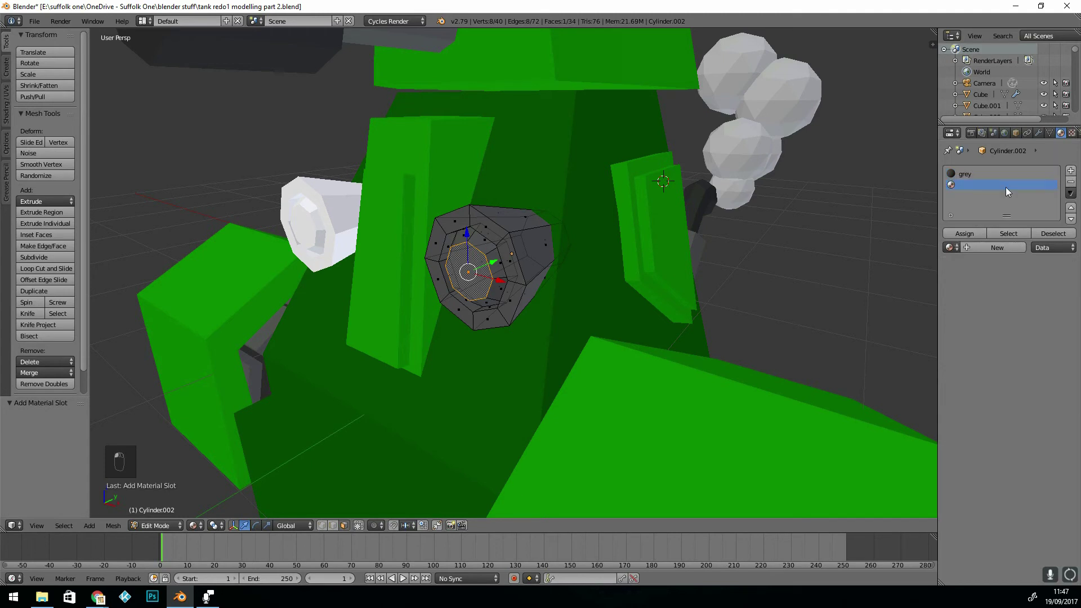
click(979, 246)
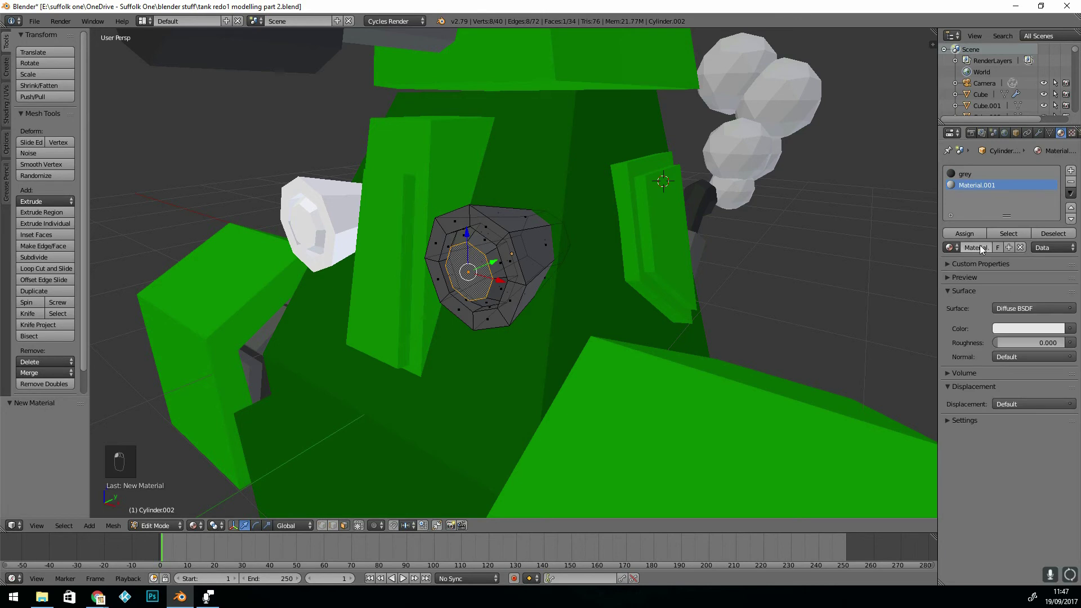
click(1016, 309)
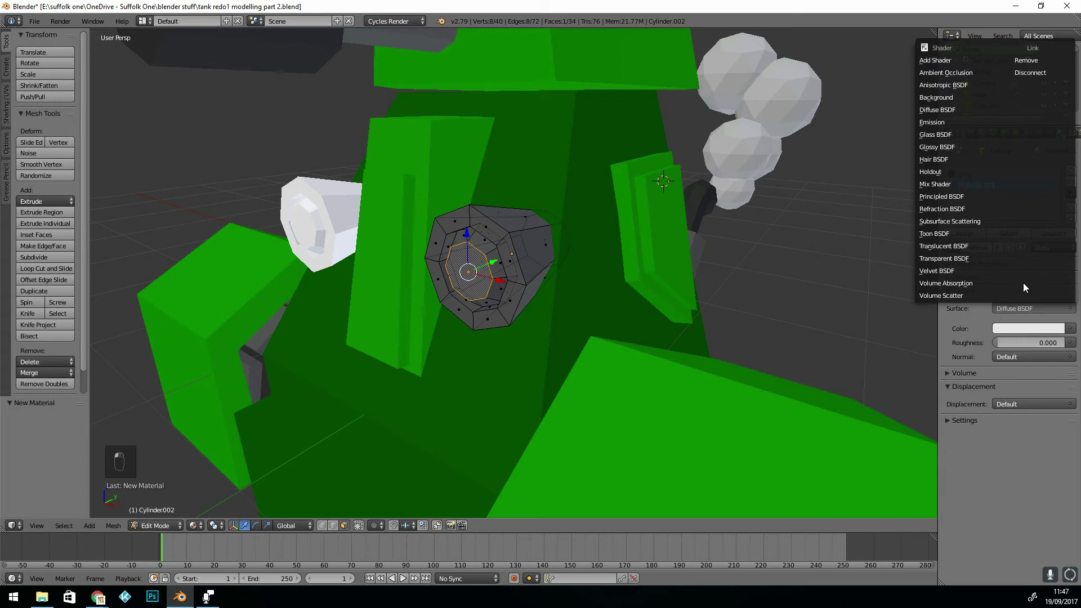
click(933, 122)
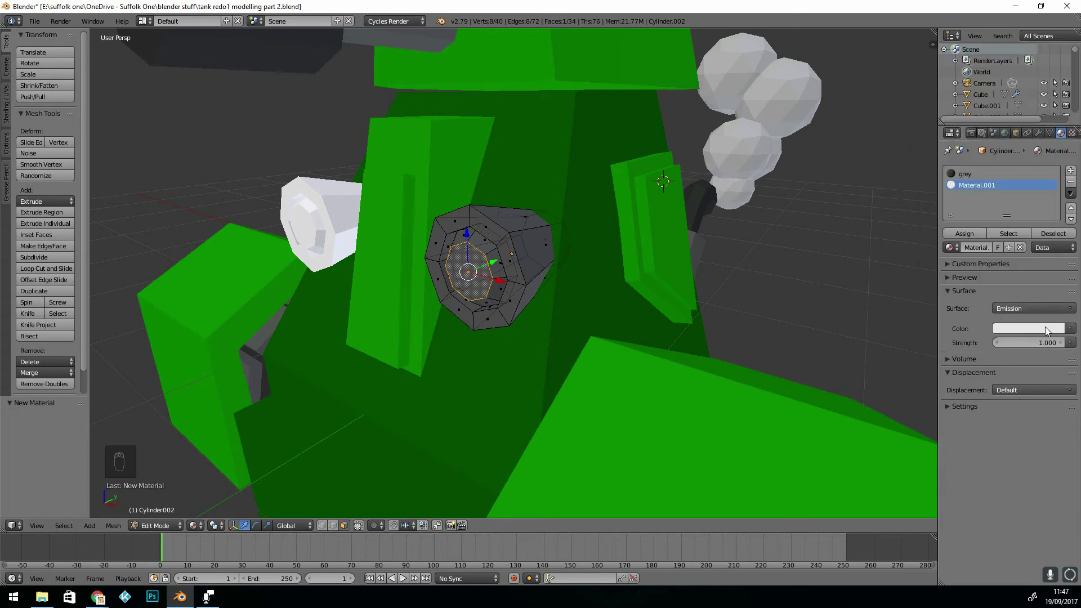
click(1046, 330)
click(1005, 217)
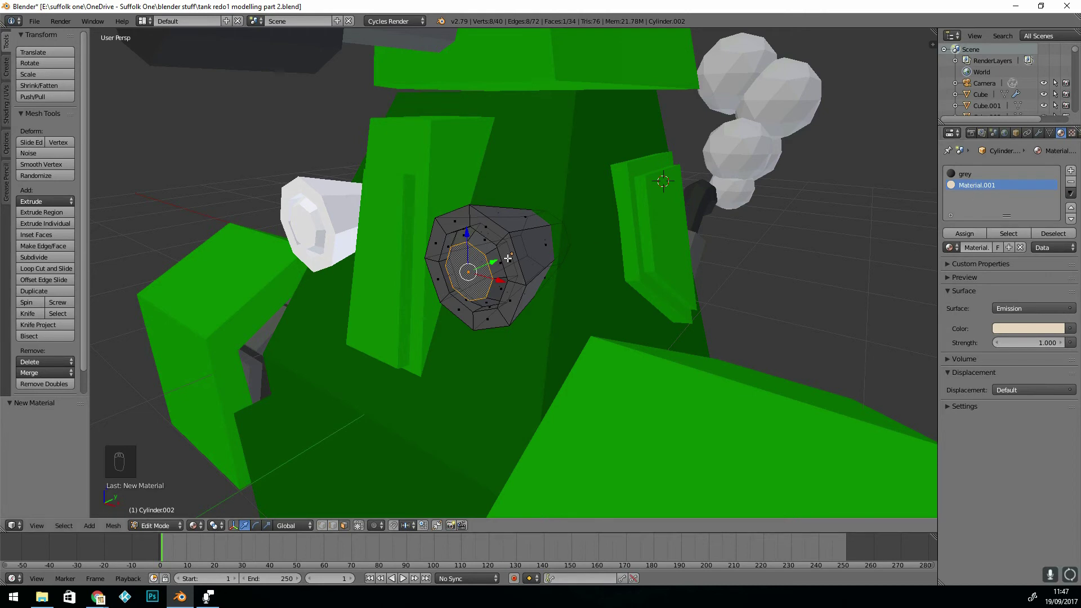
Step: Grow the selection over the cylinder's inner front faces and assign them the beige Emission material
middle_drag(479, 260, 485, 255)
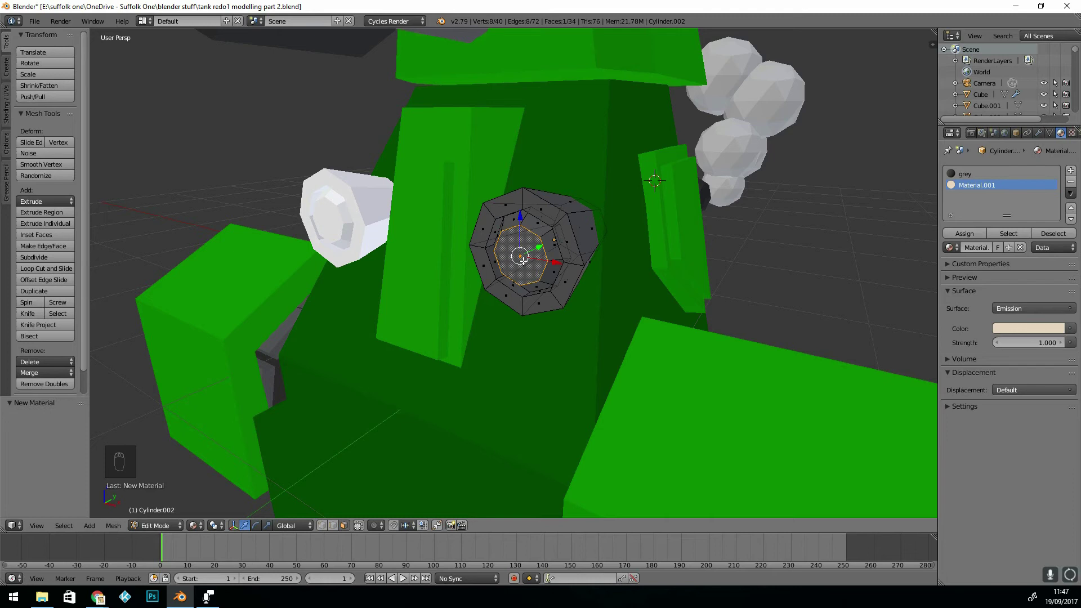
key(ctrl+KP_Add)
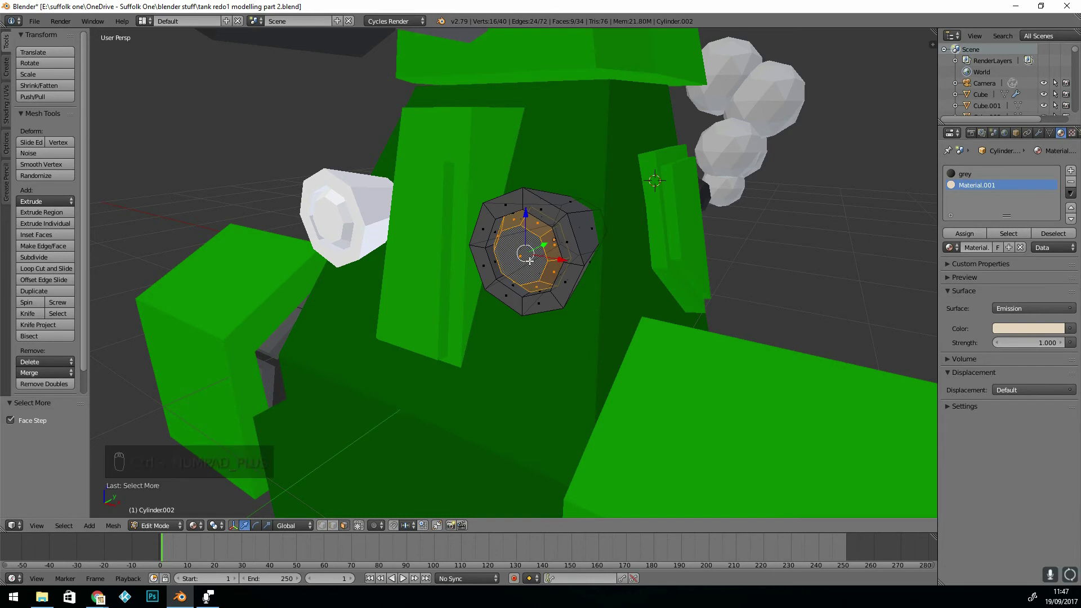
middle_drag(545, 256, 553, 255)
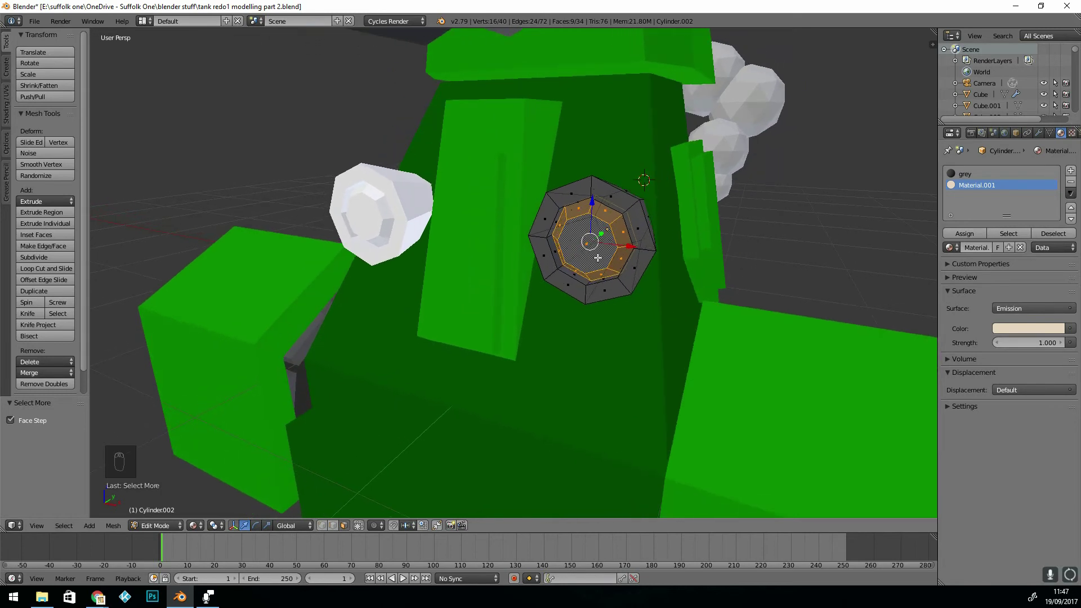
click(969, 232)
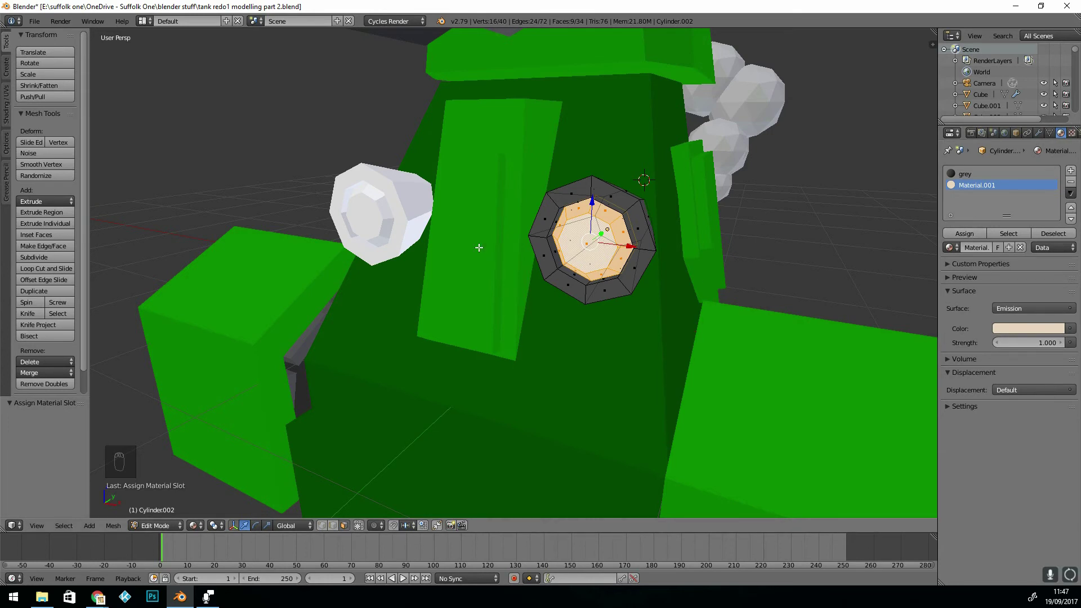
middle_drag(608, 246, 428, 225)
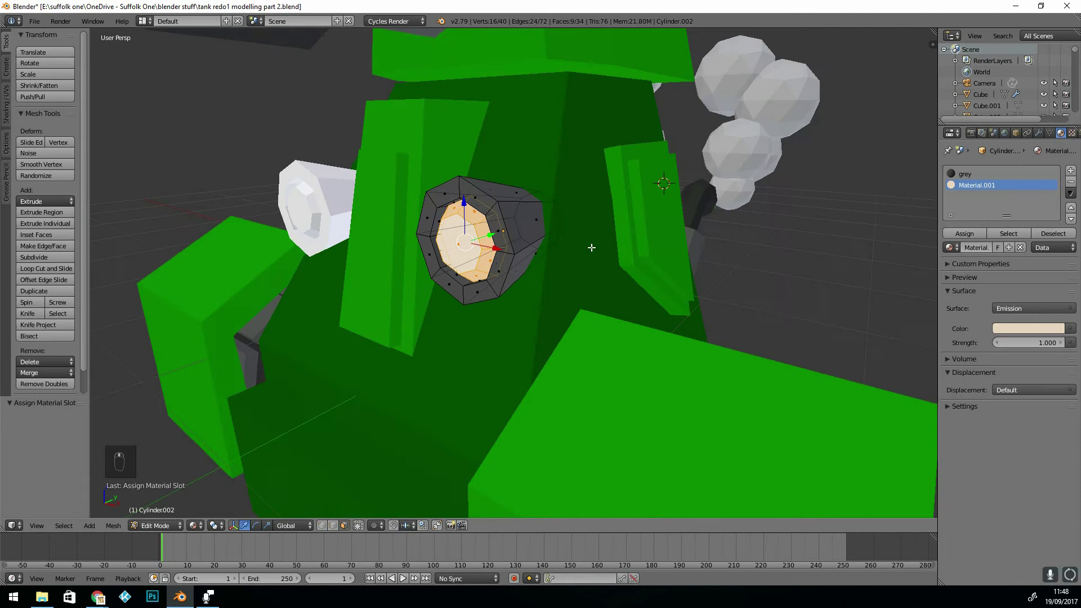
Step: Copy the finished cylinder's materials and mesh data onto the white cylinder on the turret's left
key(Tab)
right_click(348, 216)
right_click(505, 209)
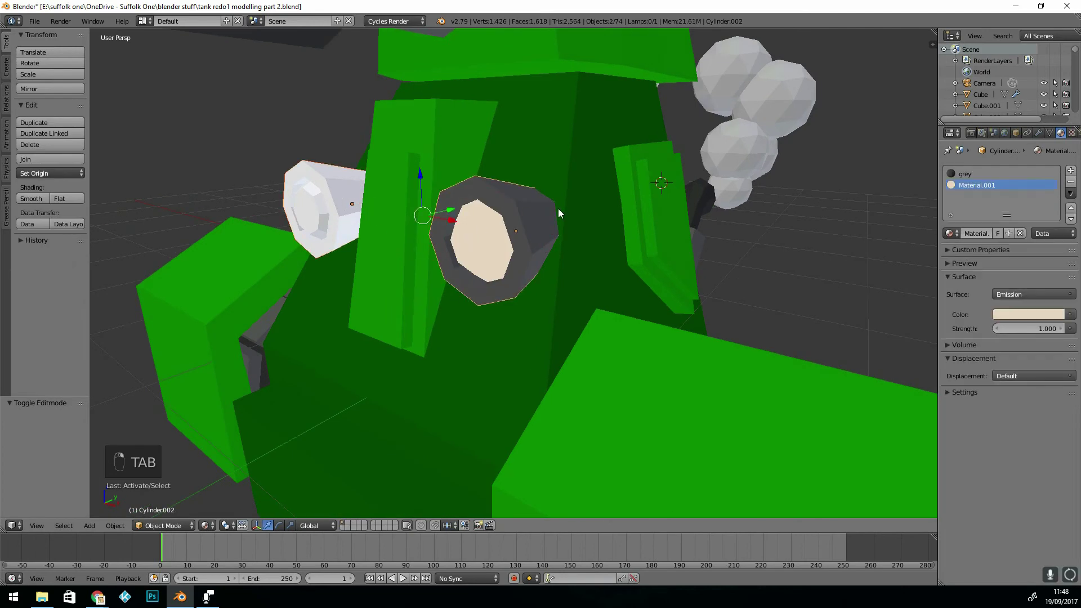
key(ctrl+l)
click(550, 209)
key(ctrl+l)
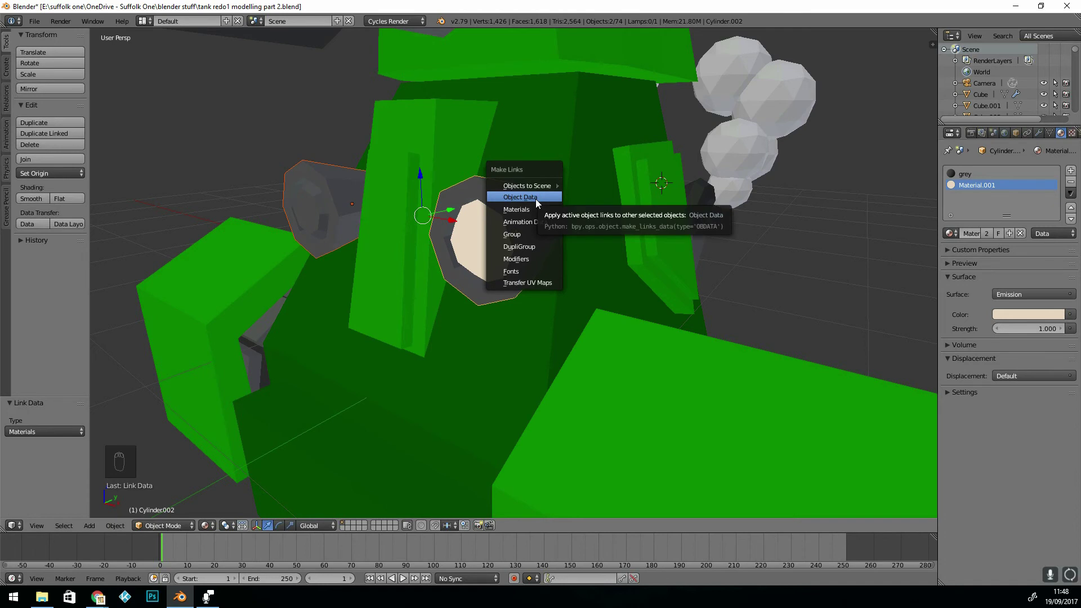
click(537, 201)
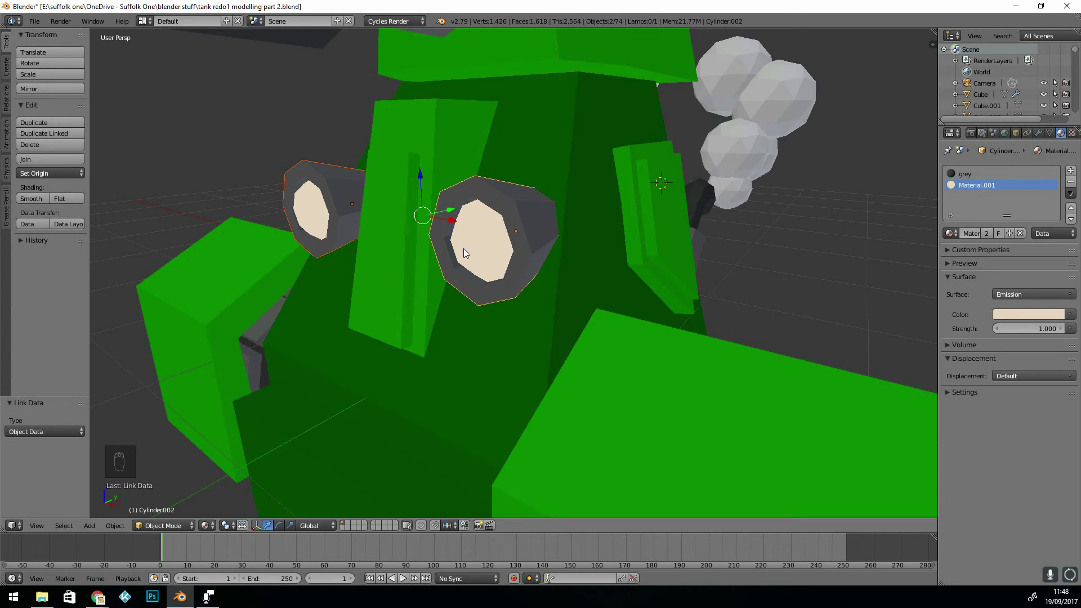
Step: Darken the tank body's dark green material to a deeper shade
scroll(465, 248, down, 7)
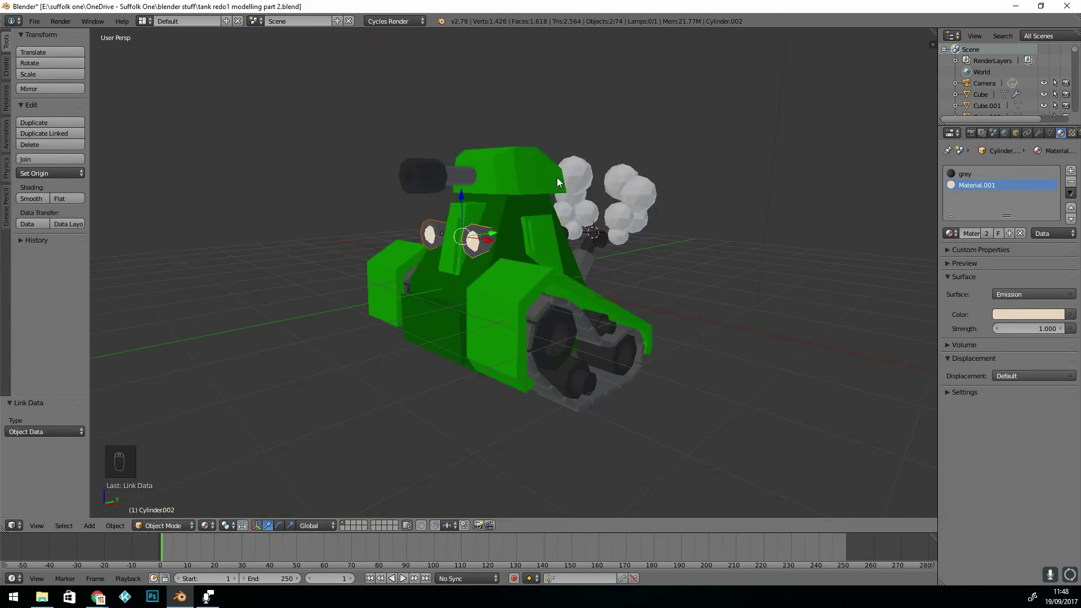
right_click(544, 274)
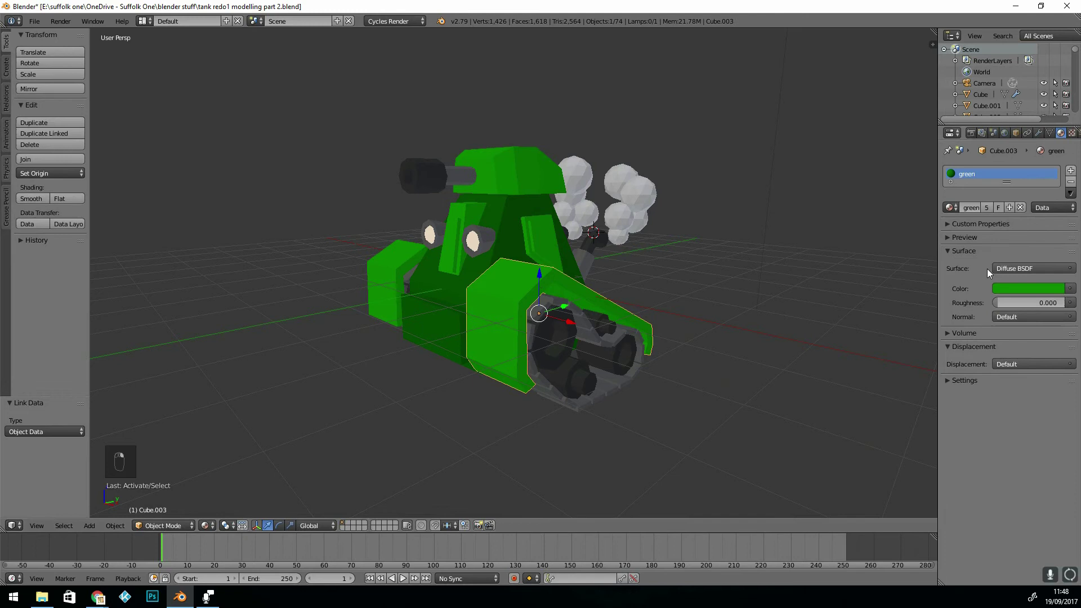
click(1003, 288)
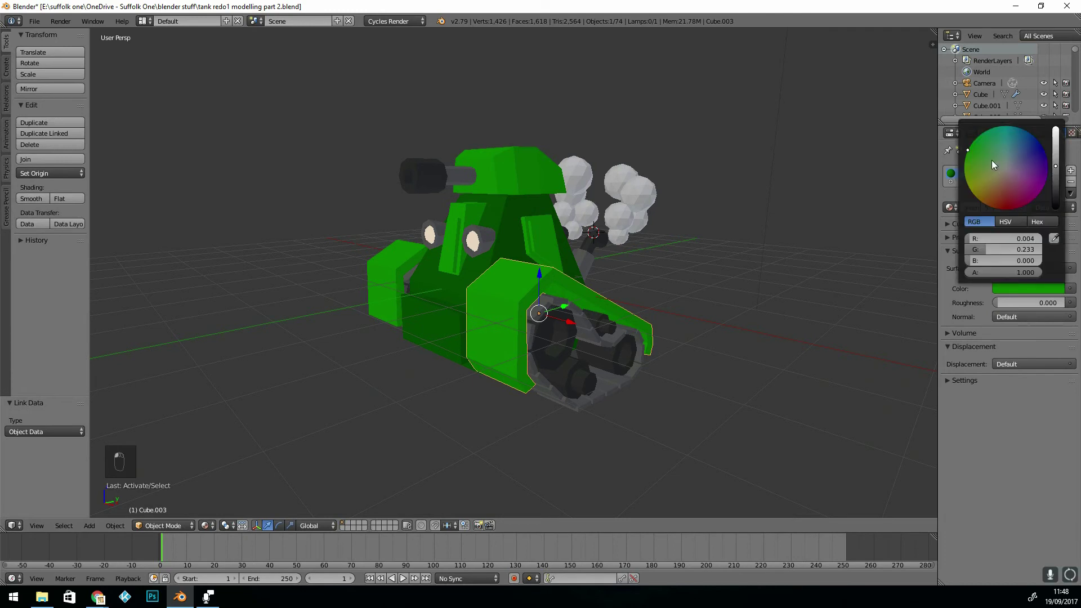
scroll(982, 157, down, 4)
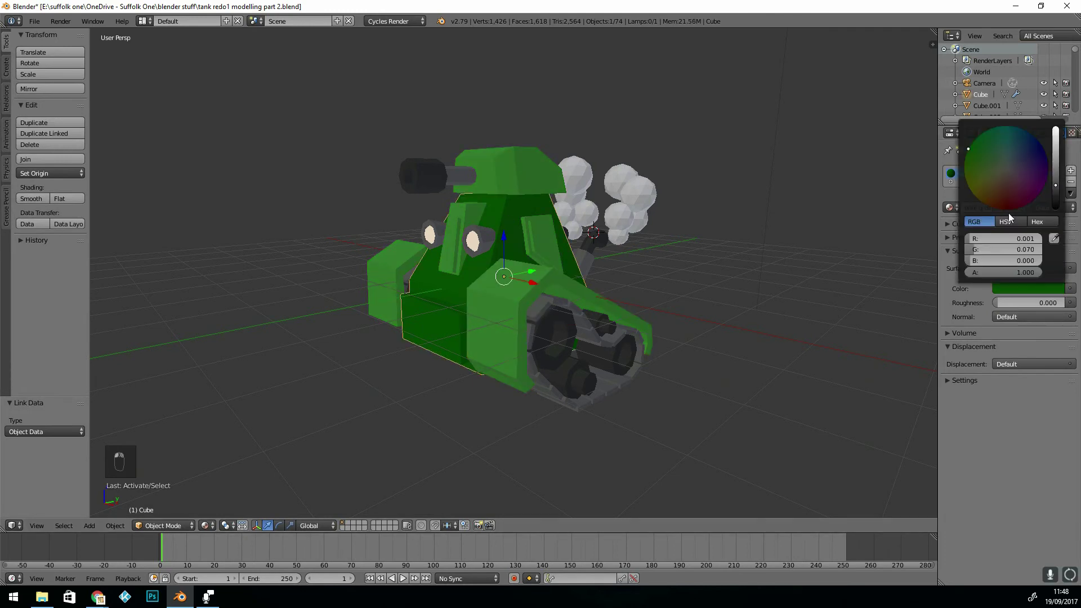
middle_drag(768, 268, 577, 292)
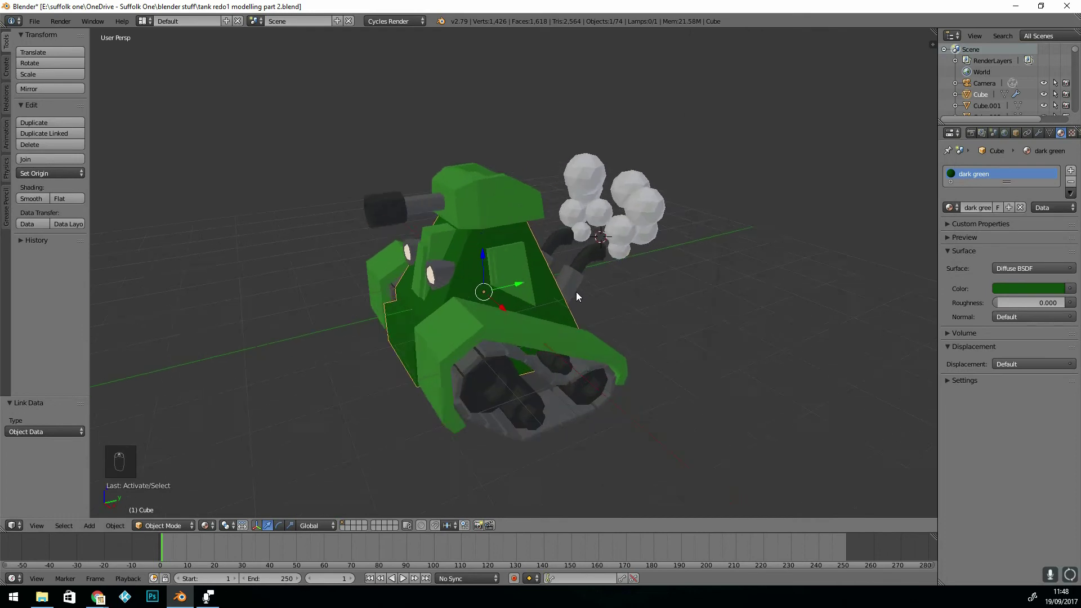
Step: Frame the hull armour plate Cube.001 and select its inset front panel faces in Edit Mode
right_click(509, 270)
key(KP_Decimal)
key(Tab)
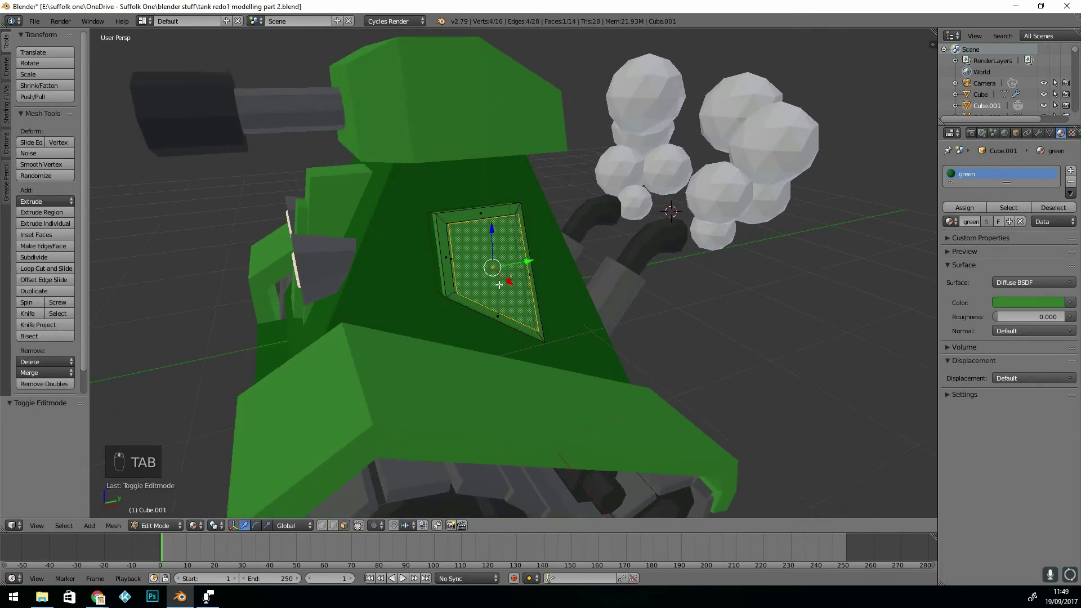
key(ctrl+KP_Add)
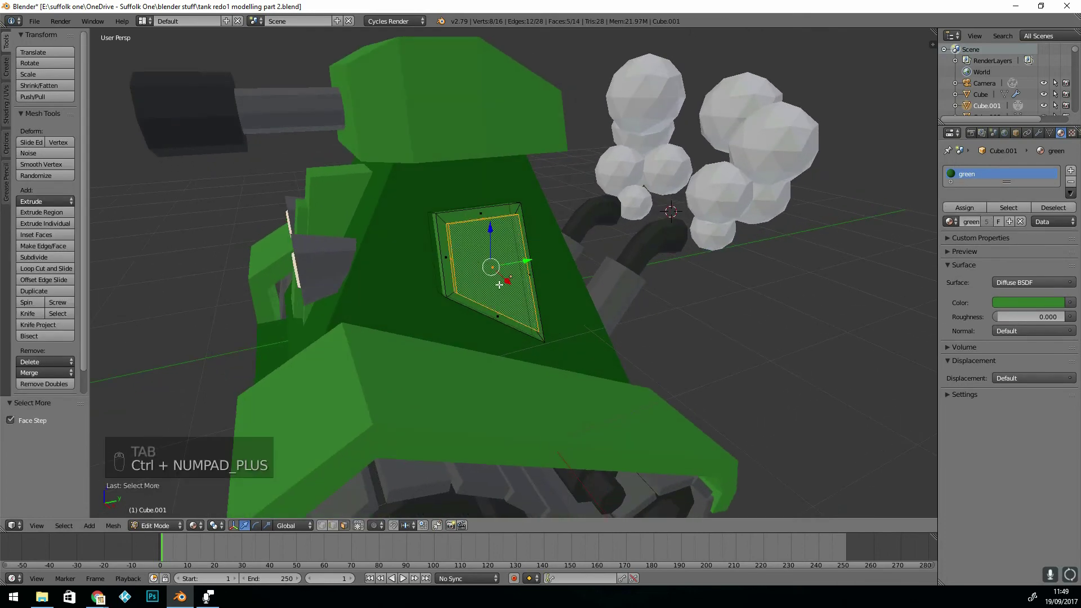
Step: Add a second material slot set to 'dark green' for those faces and return to Object Mode
click(1071, 171)
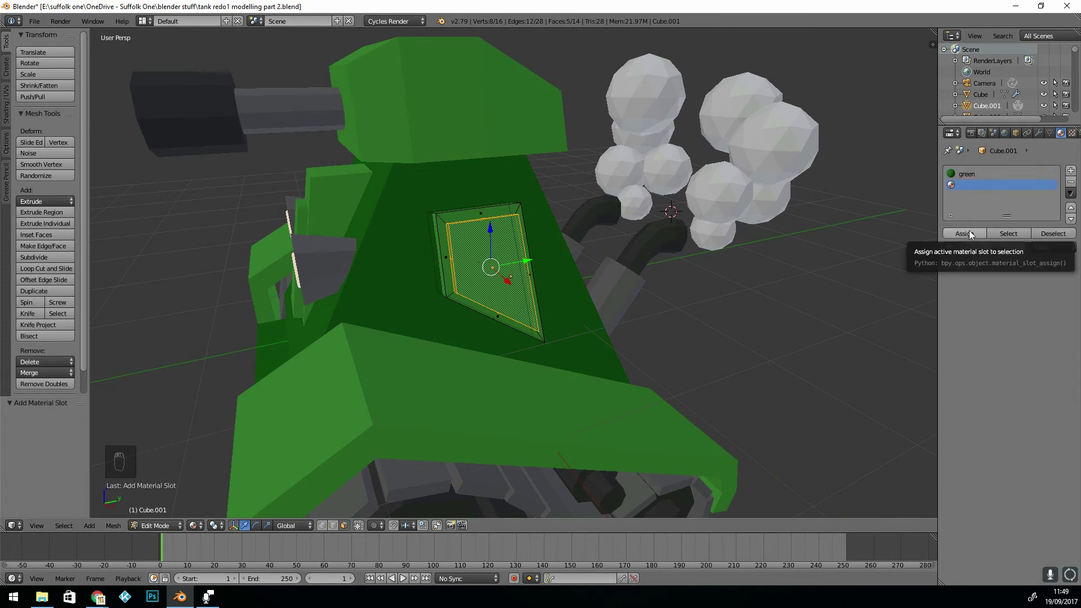
click(951, 247)
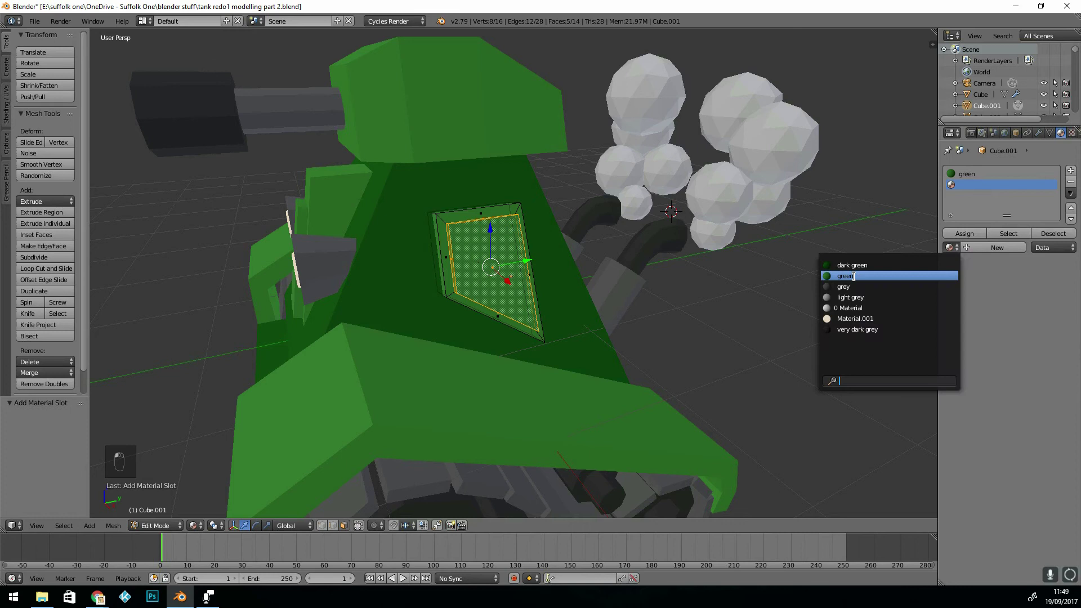
click(845, 276)
click(951, 247)
click(871, 265)
key(Tab)
middle_drag(619, 292, 543, 278)
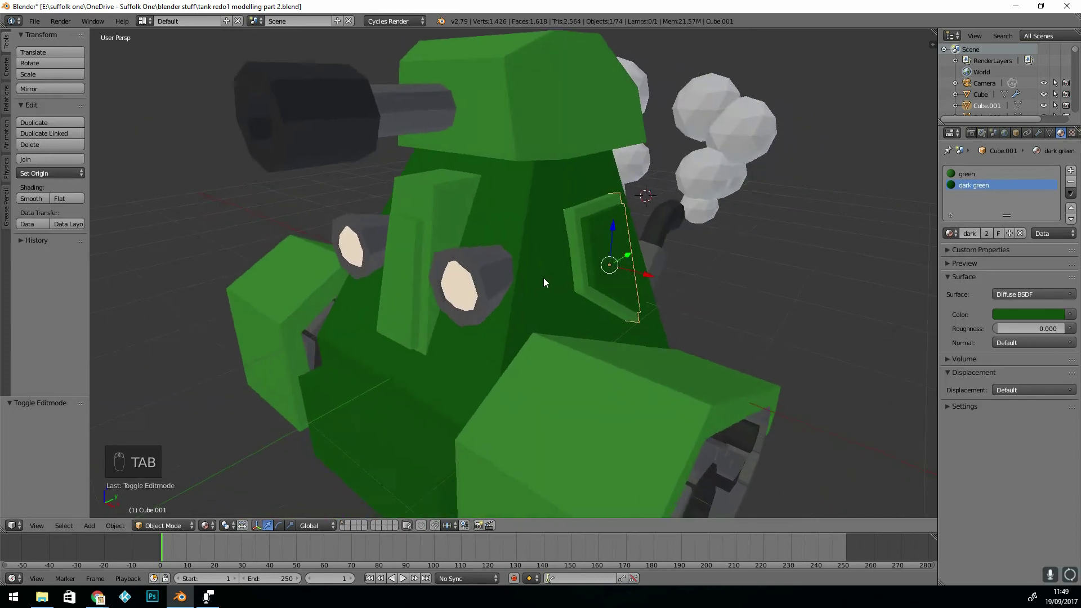
scroll(543, 278, down, 3)
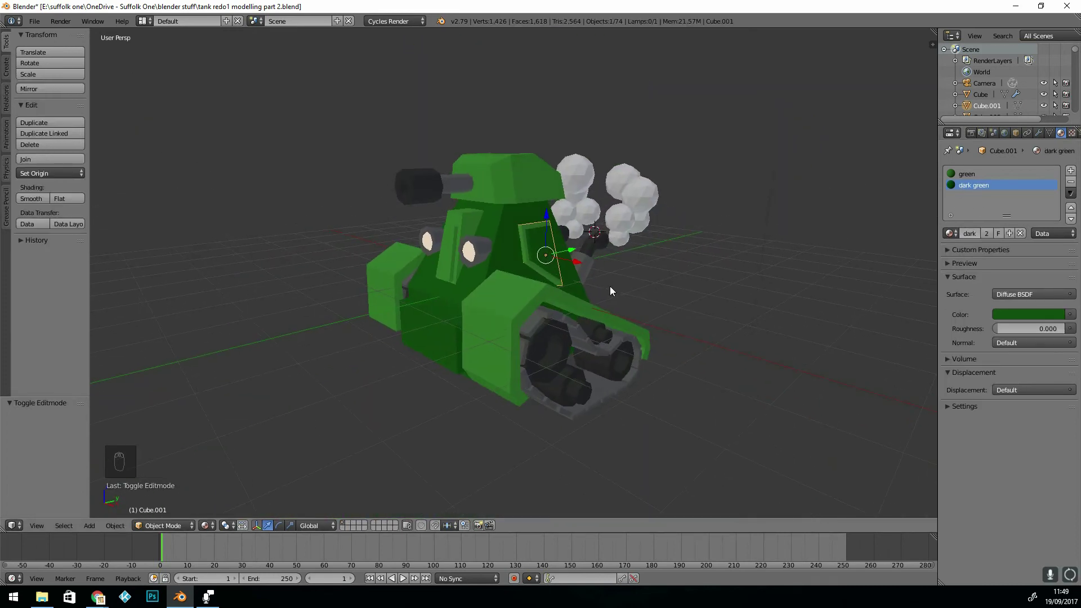
key(Tab)
key(Tab)
scroll(614, 285, down, 2)
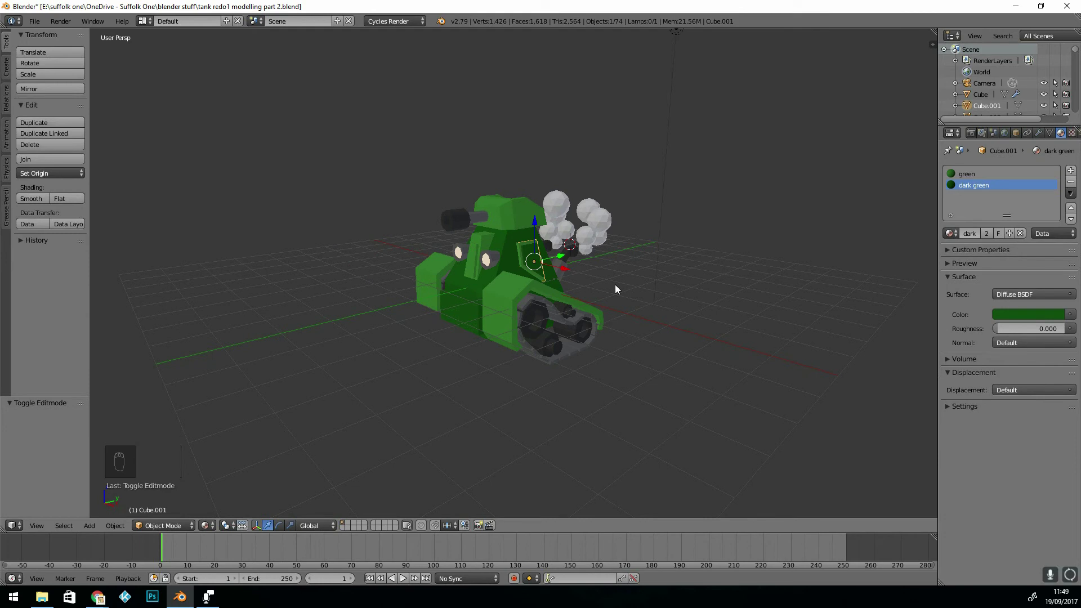
Step: Add a mesh plane and scale it about 12 times, to roughly 24 units across
key(shift+a)
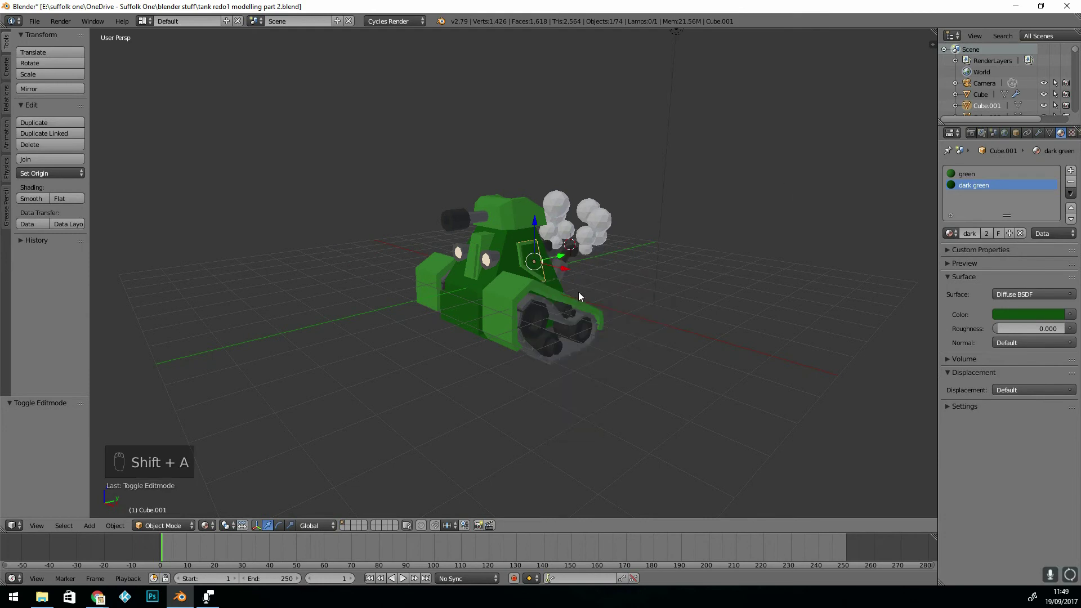
key(shift+a)
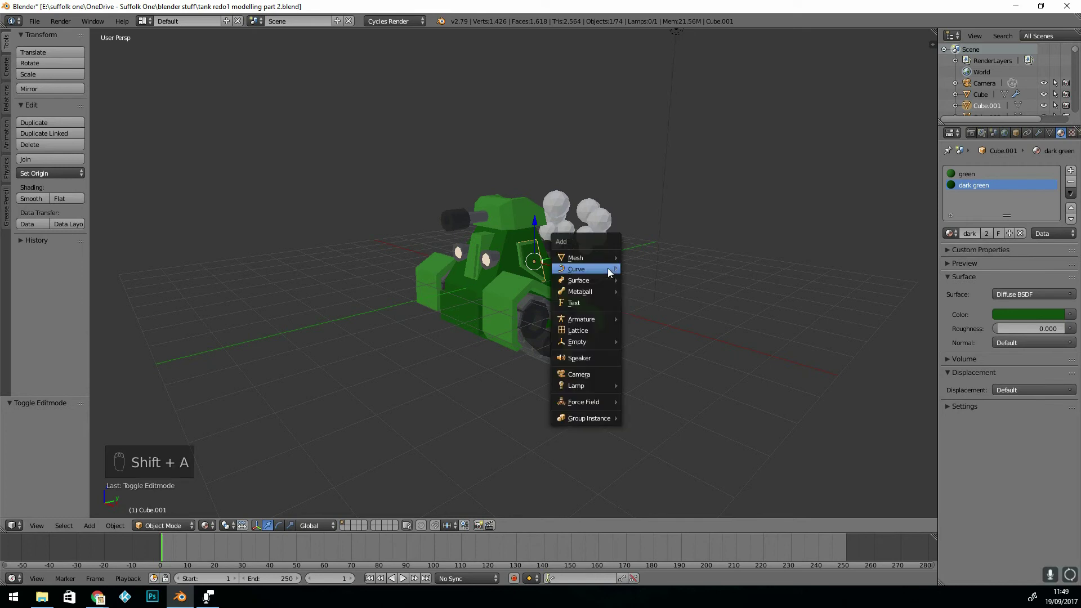
mouse_move(595, 260)
click(639, 257)
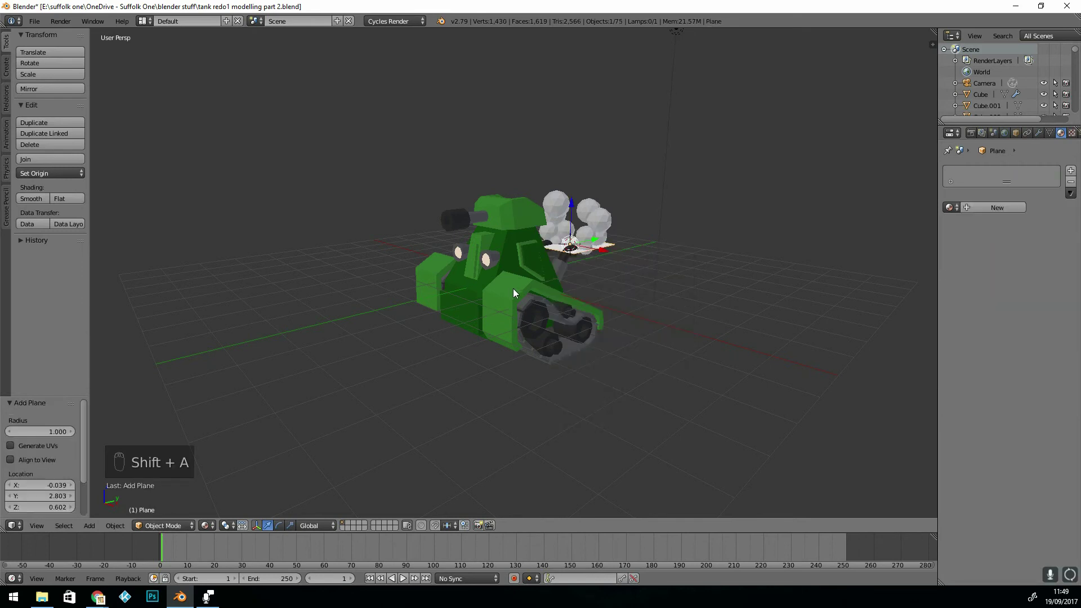
key(s)
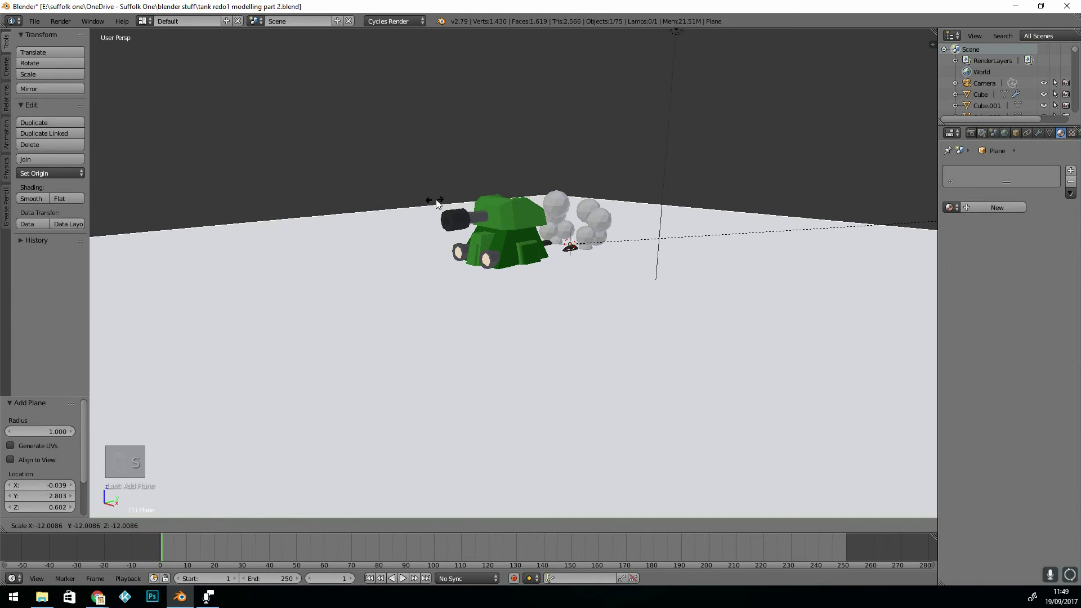
click(539, 199)
Step: Set the plane's X, Y and Z location to 0 in the N panel
key(n)
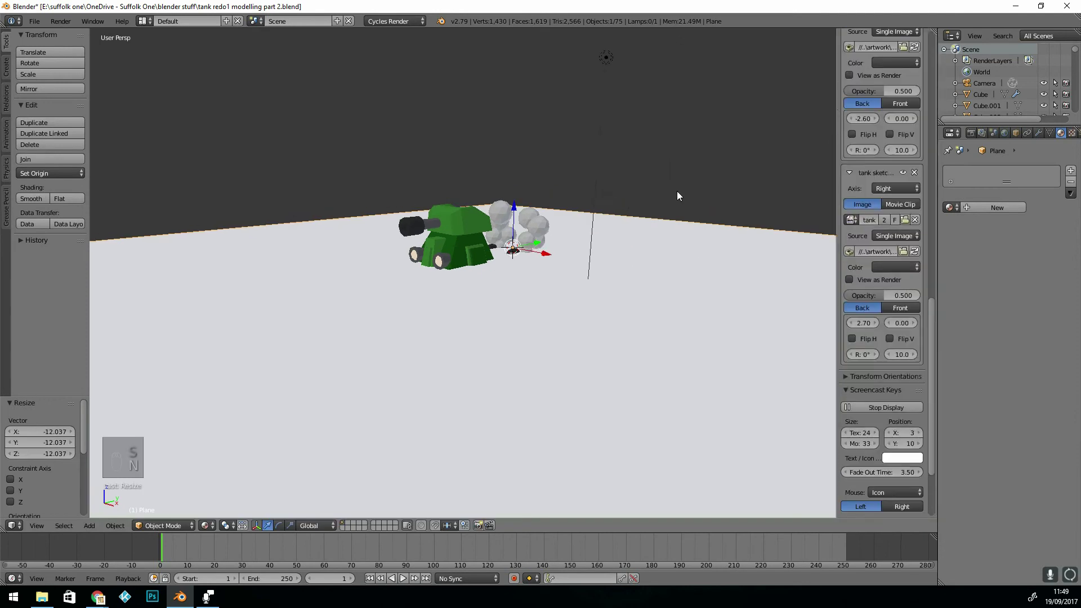
drag(932, 309, 932, 38)
mouse_move(879, 63)
mouse_down()
mouse_move(878, 84)
mouse_move(879, 64)
mouse_up()
key(Return)
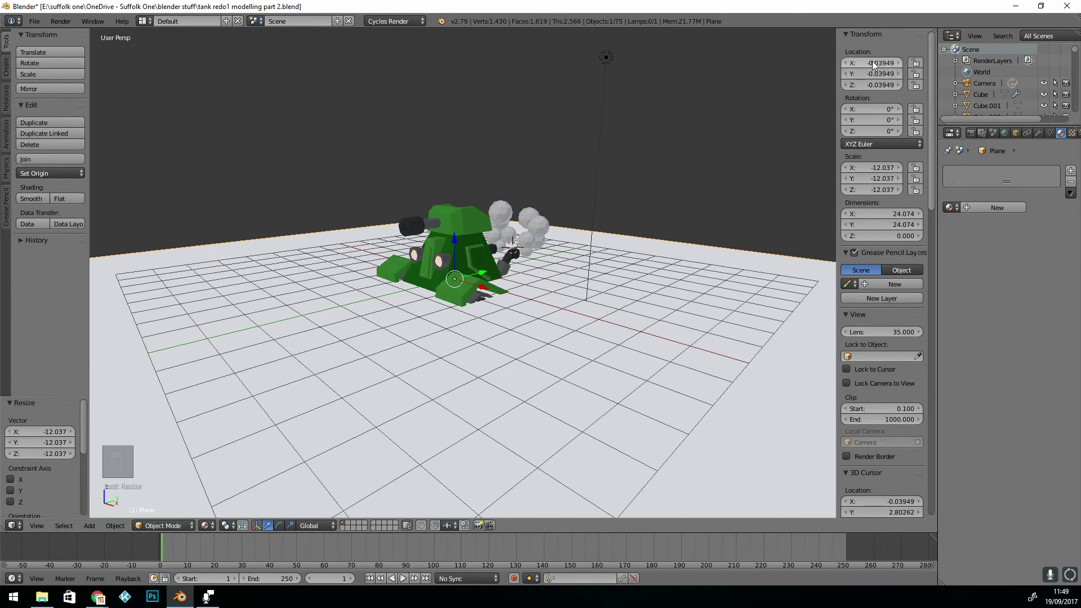
text(0)
key(Return)
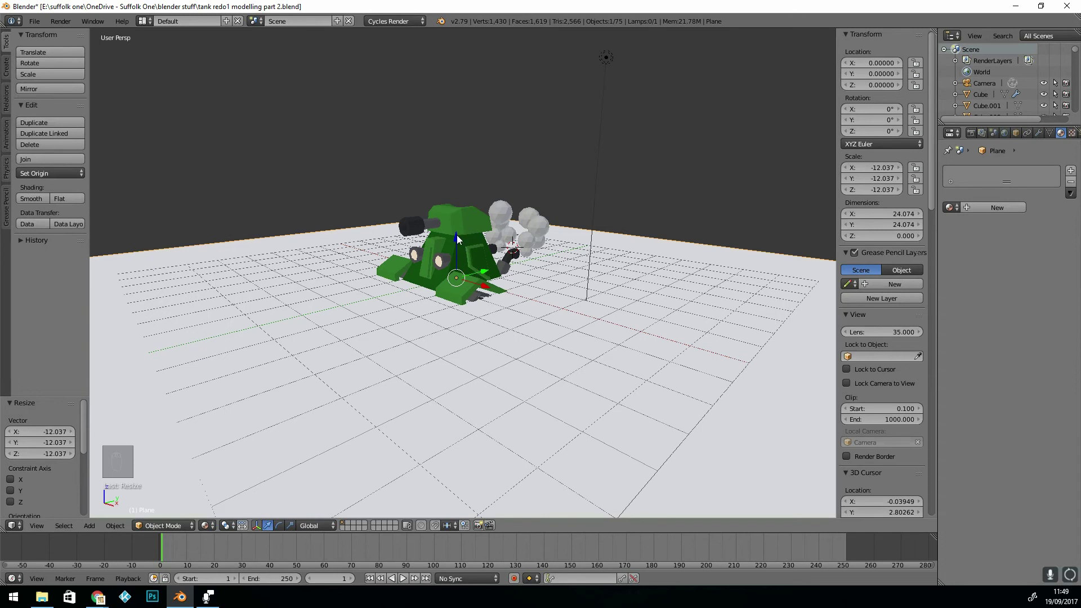
Step: In front orthographic view, lower the floor plane to about Z −1.846, below the tank's tracks
key(KP_1)
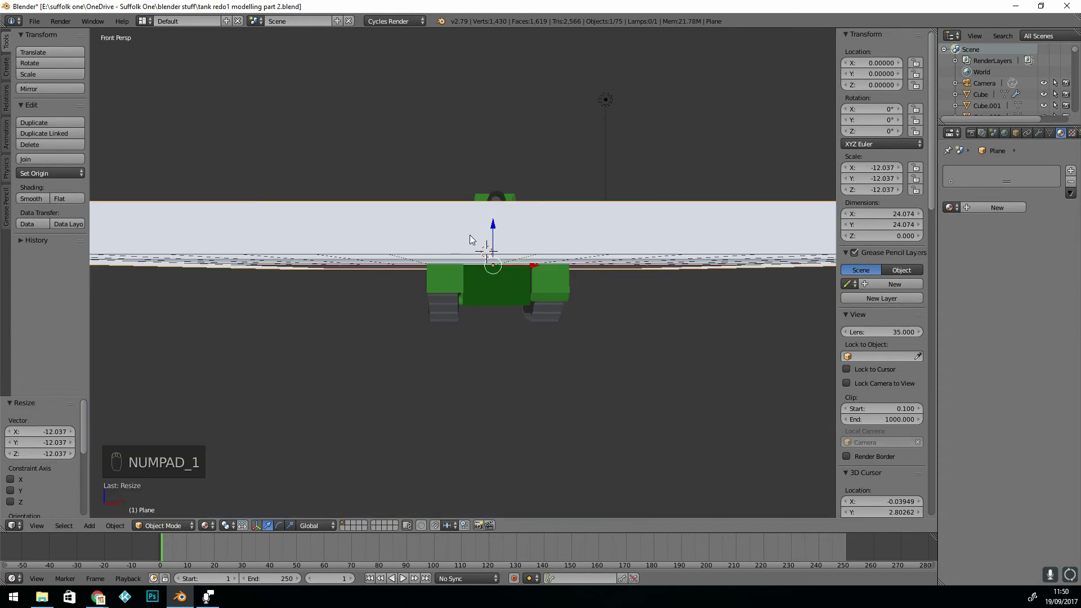
key(KP_5)
drag(491, 223, 508, 275)
middle_drag(619, 243, 459, 366)
key(KP_5)
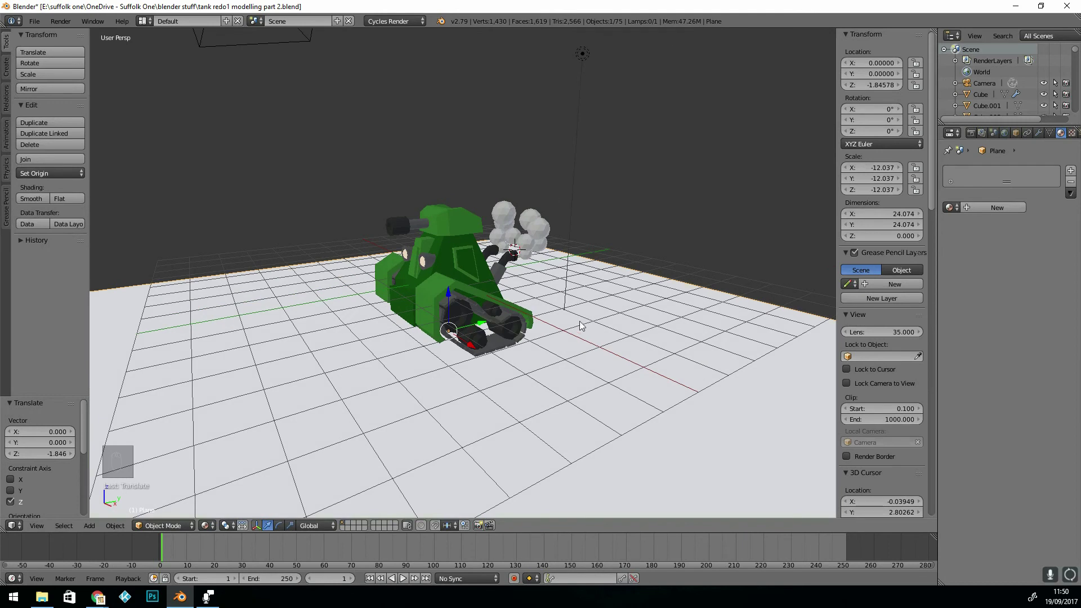
Step: Make the lamp a Sun with strength 1.2 and a smaller size, previewed in rendered shading
right_click(586, 54)
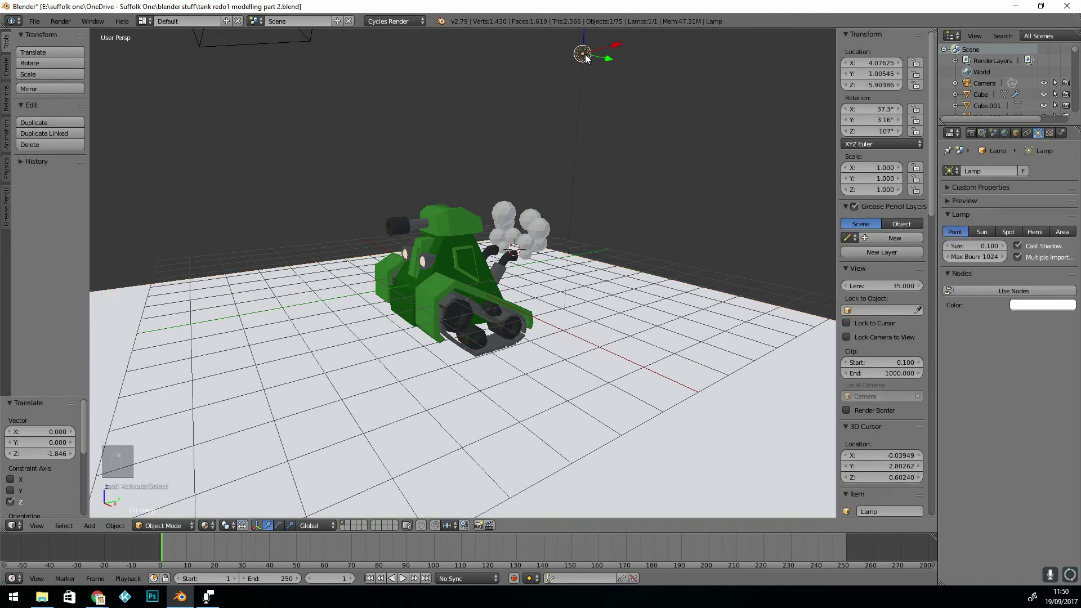
click(982, 232)
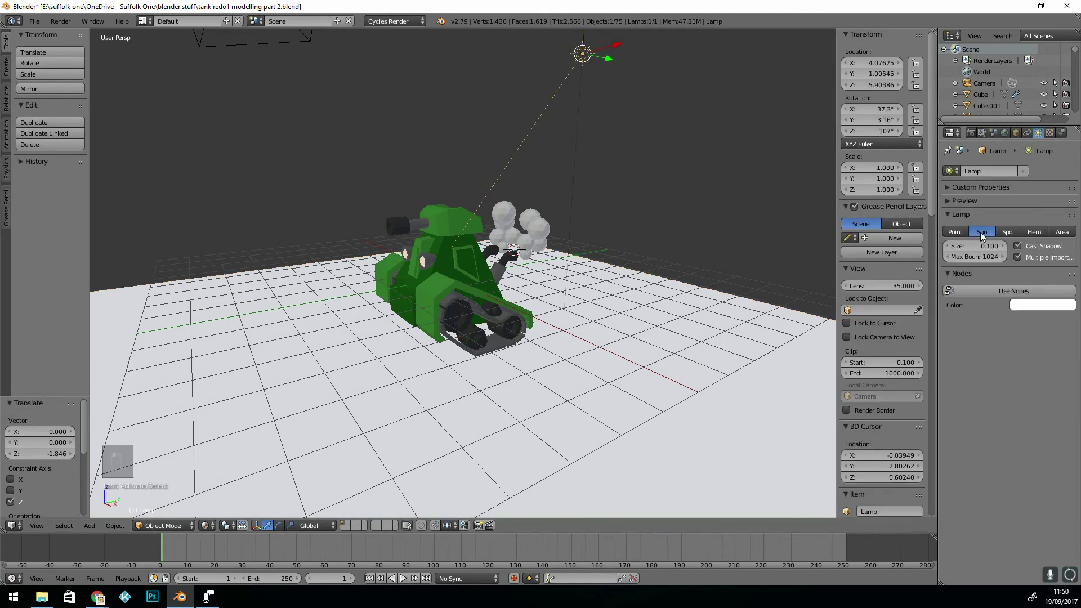
click(995, 288)
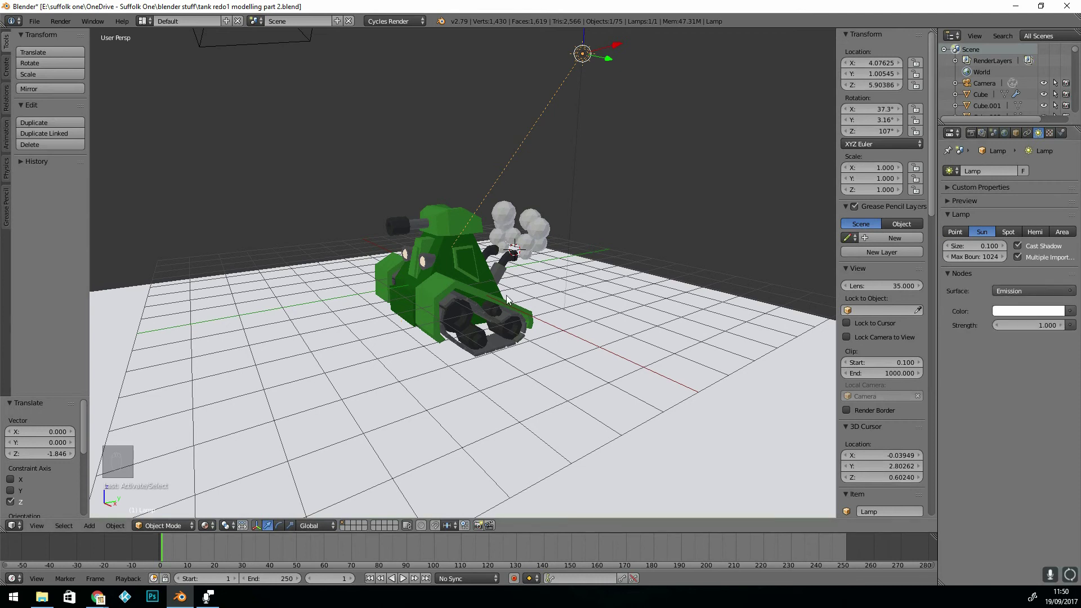
key(shift+z)
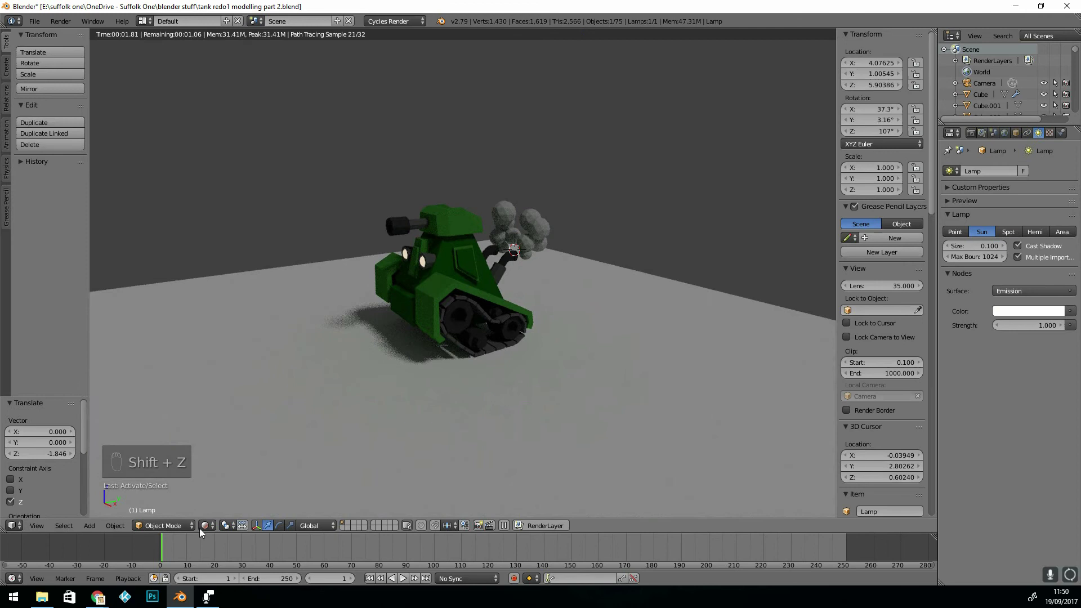
click(204, 526)
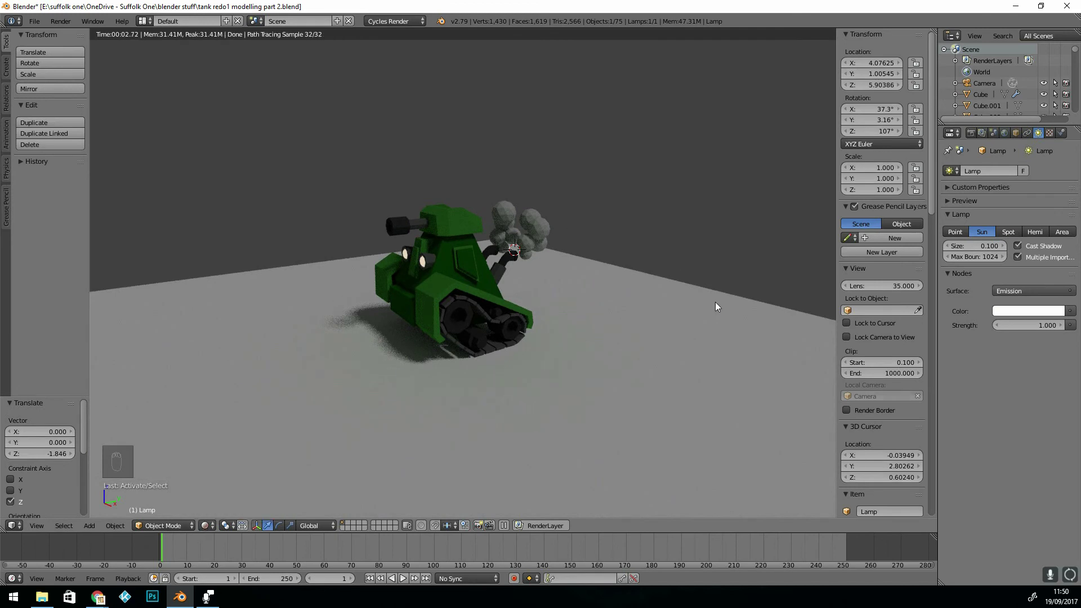
click(1061, 325)
click(1060, 325)
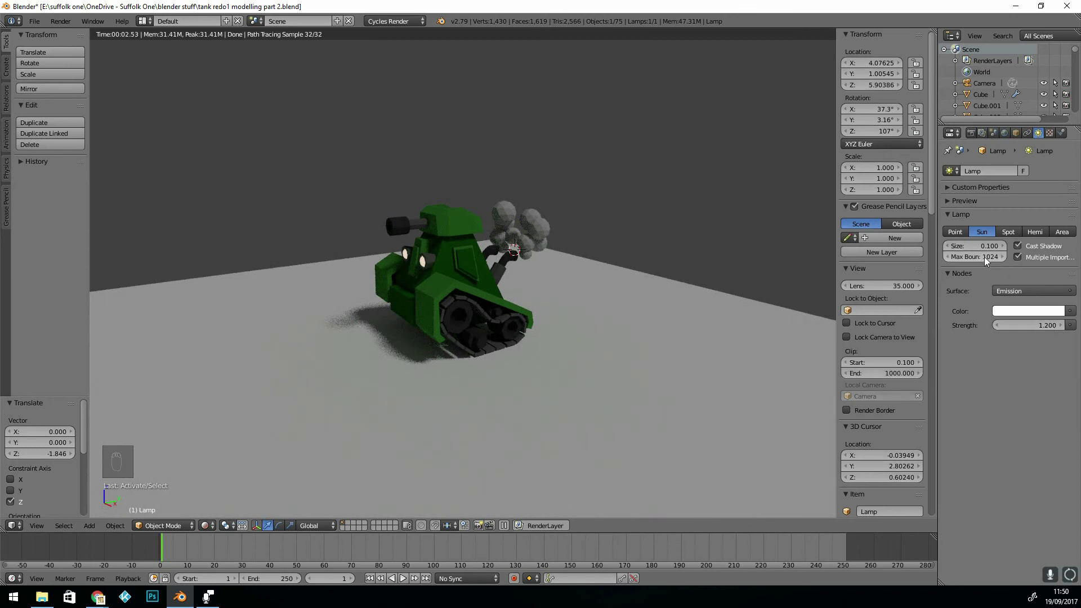
drag(979, 249, 957, 250)
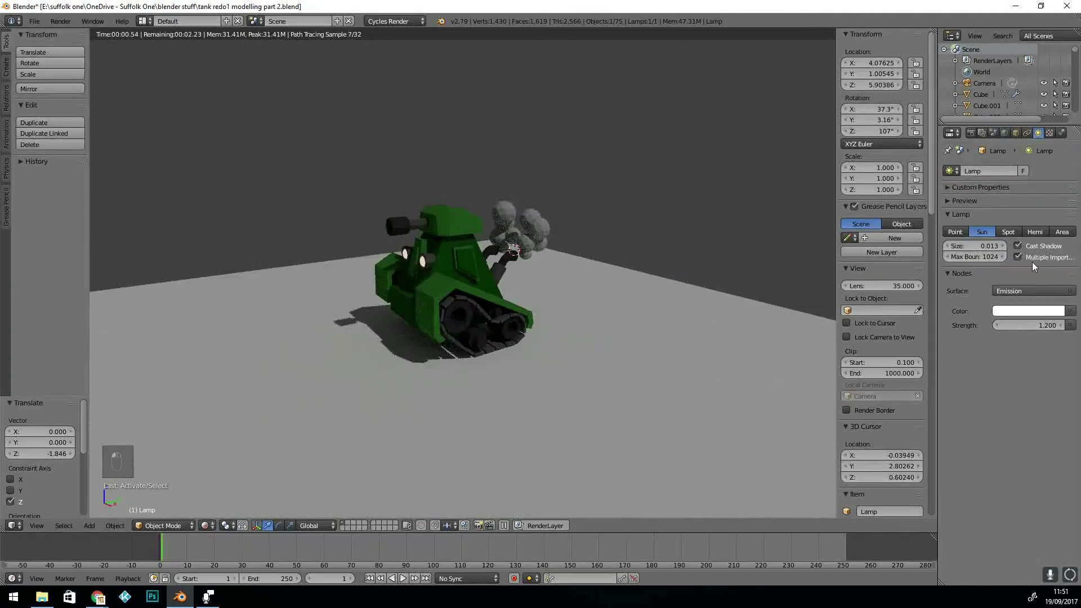
Step: In the Cycles render settings, keep GPU Compute as the device and set render samples to 50
click(971, 132)
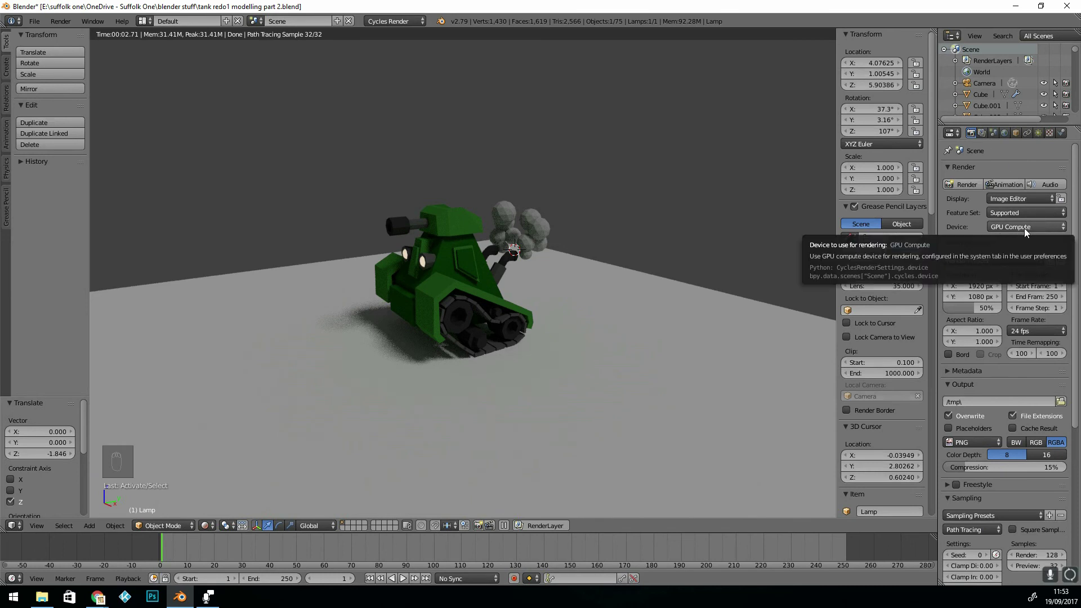
click(1030, 227)
click(1028, 226)
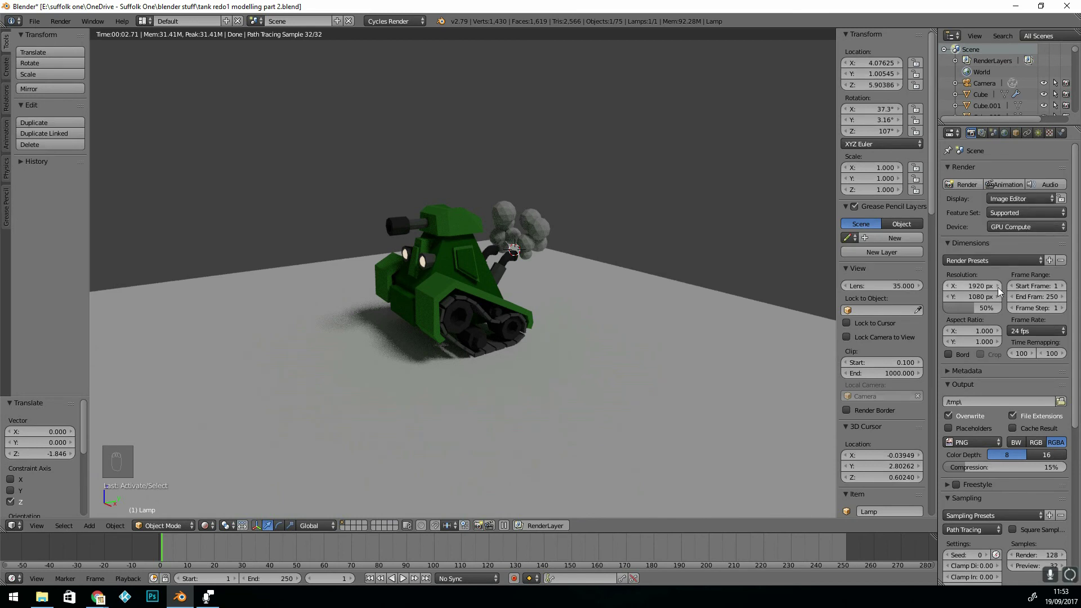
drag(1075, 291, 1080, 342)
scroll(1079, 341, down, 2)
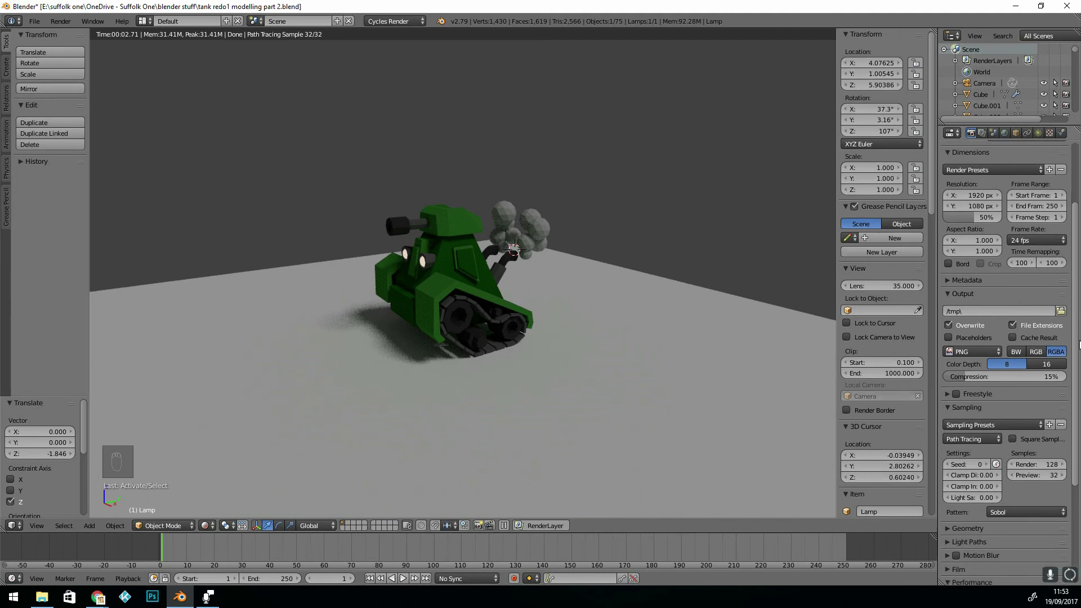
click(997, 281)
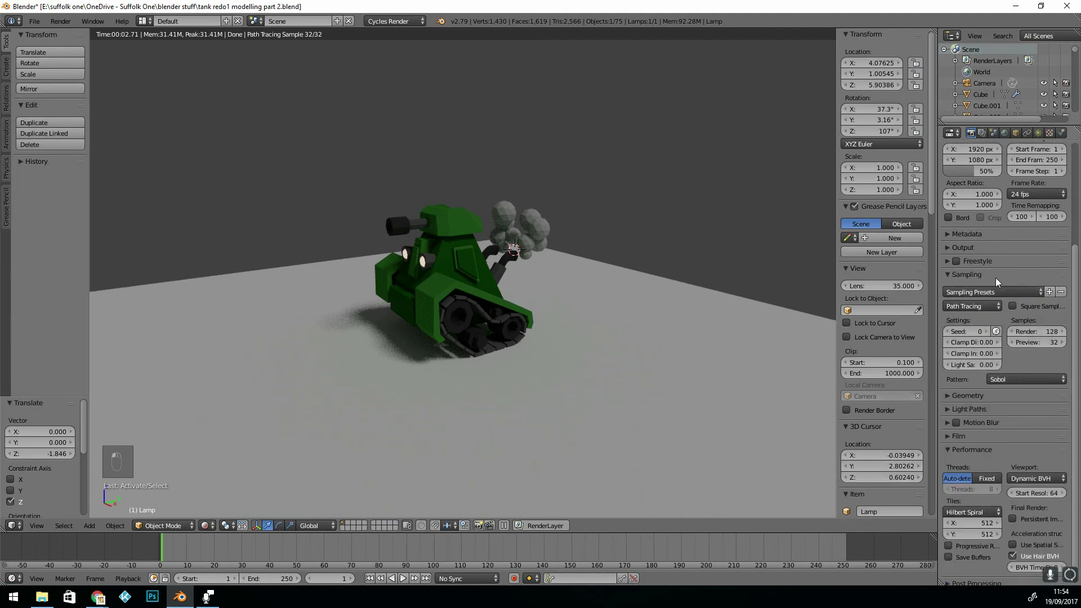
click(1037, 332)
text(5)
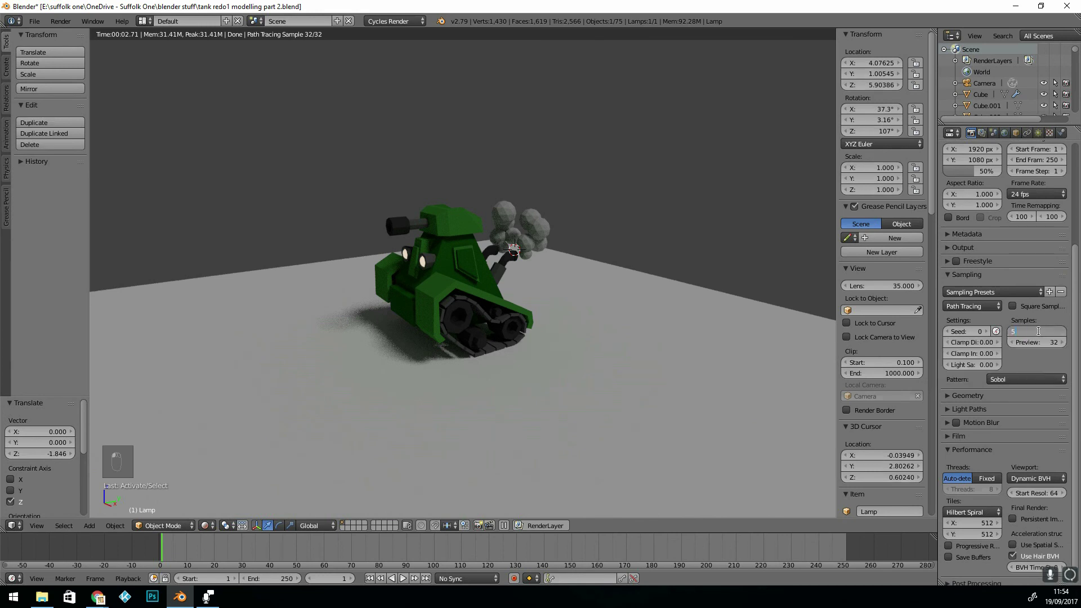
text(0)
key(Return)
scroll(1072, 338, down, 1)
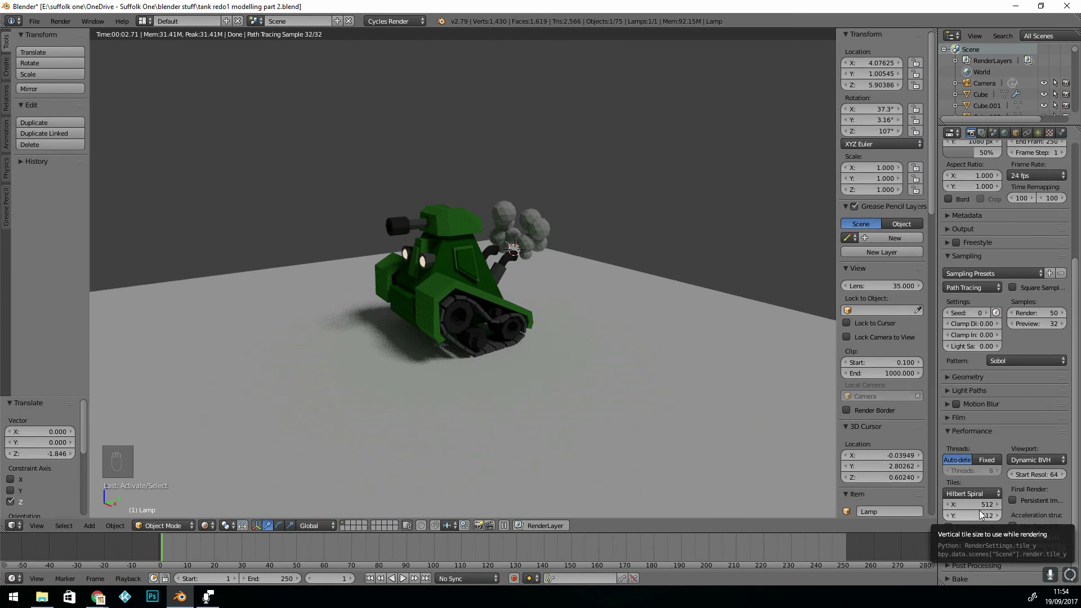
Step: Enable Denoising on the render layer and render the green tank with F12
click(983, 133)
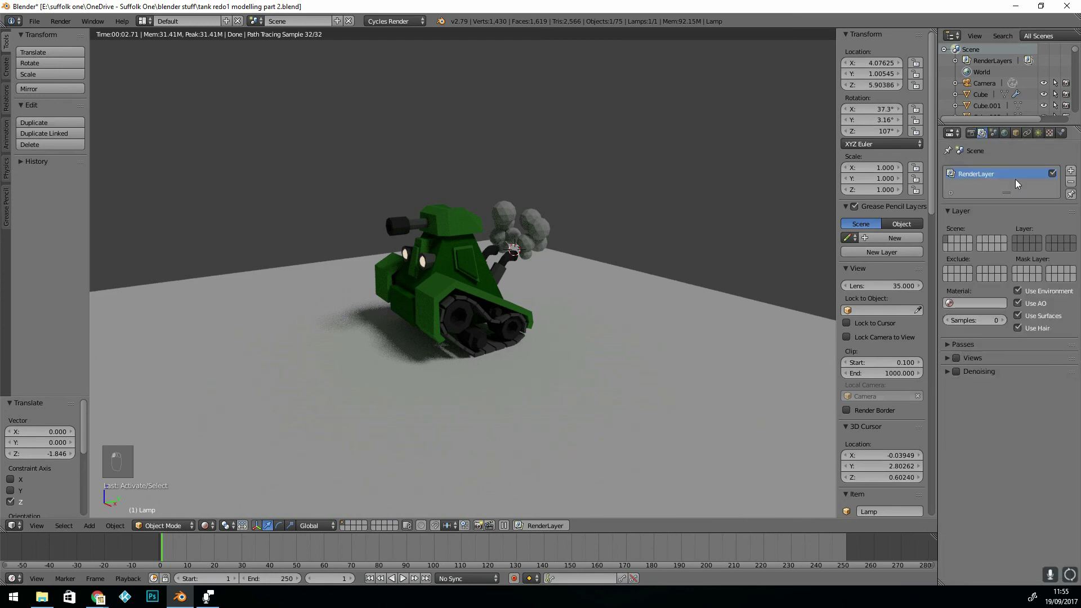
click(956, 372)
key(F12)
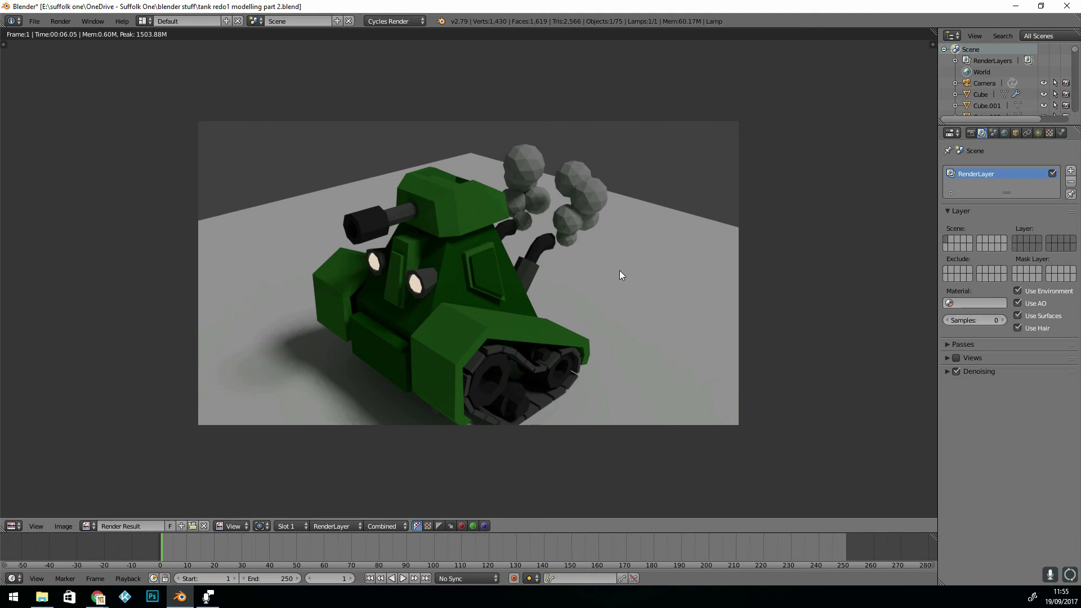
Step: Lock the camera to the view and orbit it to a closer front framing of the tank
key(Escape)
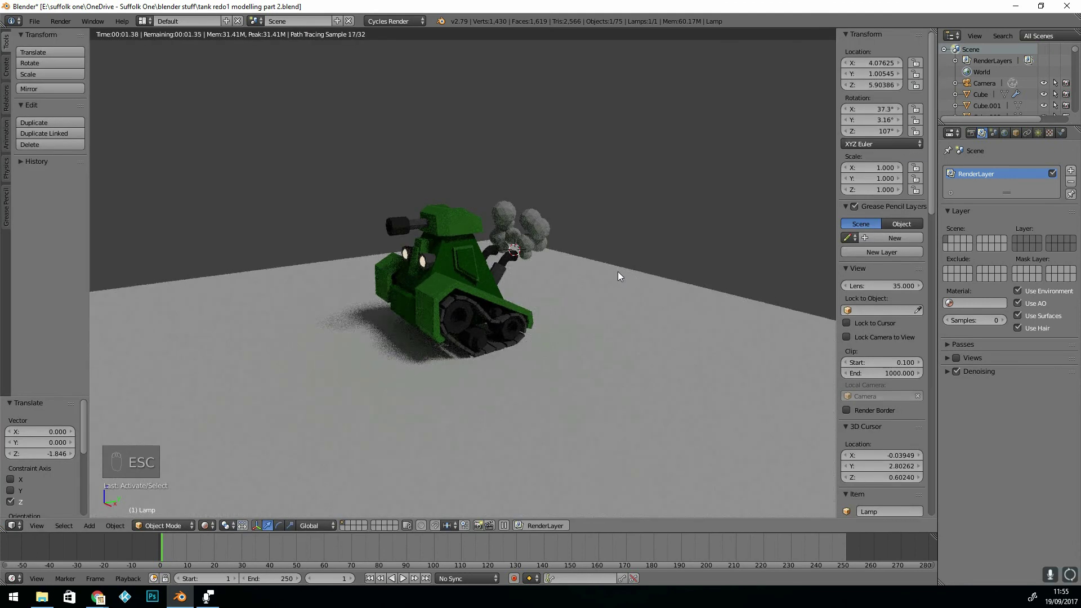
key(KP_0)
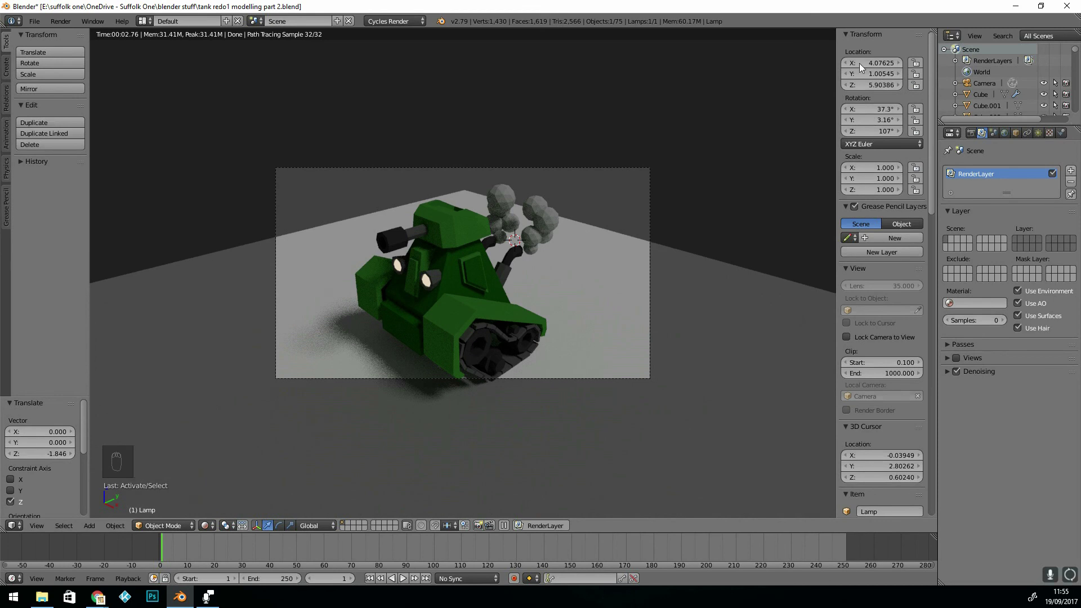
click(847, 337)
middle_drag(399, 324, 467, 298)
Step: Raise the render samples to 100 and render the tank again
click(971, 133)
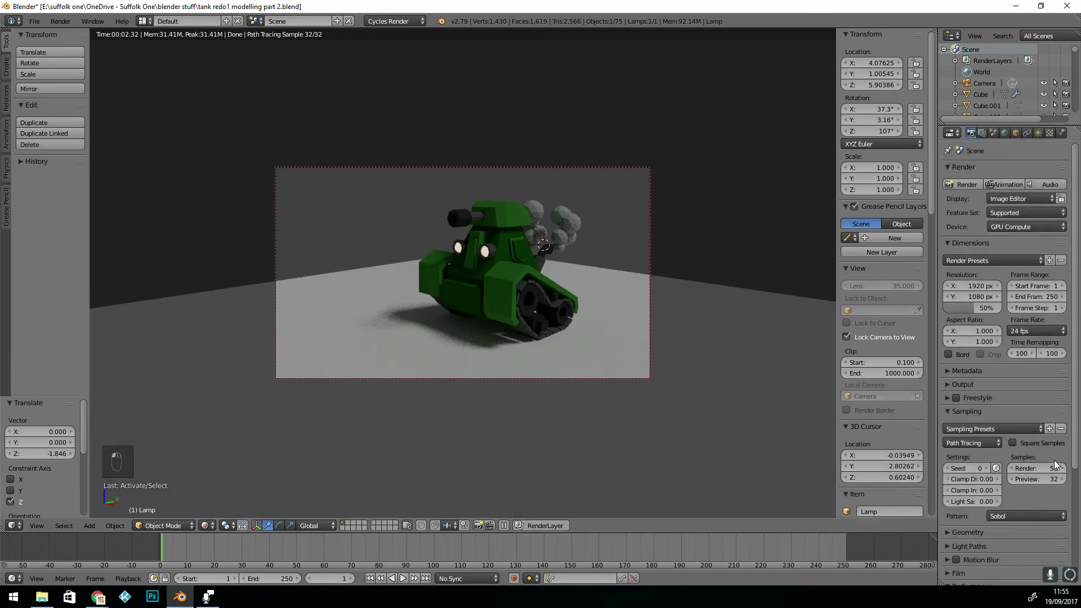
click(1041, 468)
text(100)
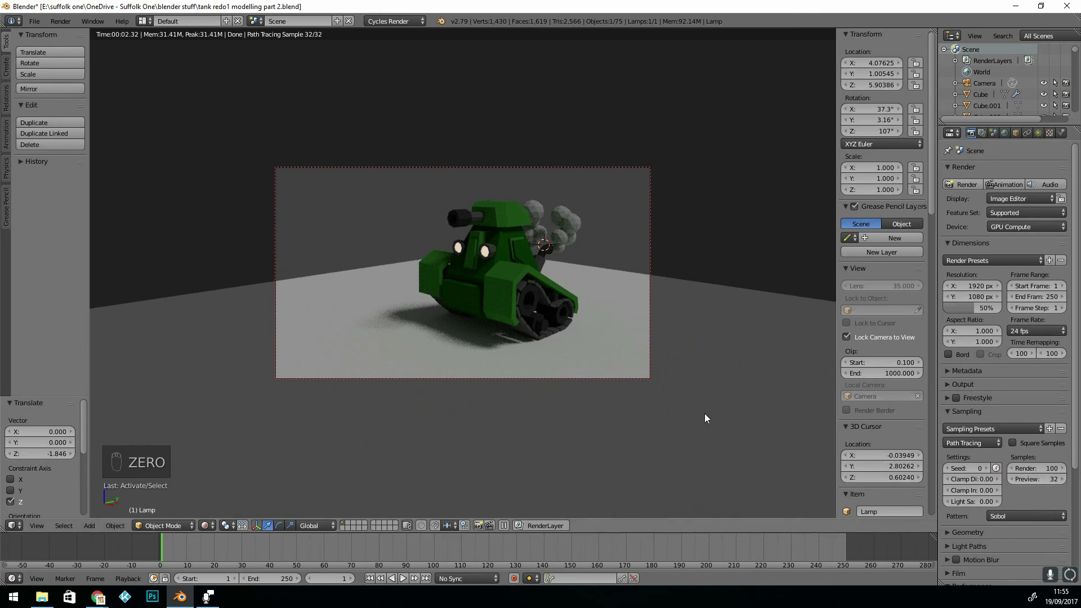
key(F12)
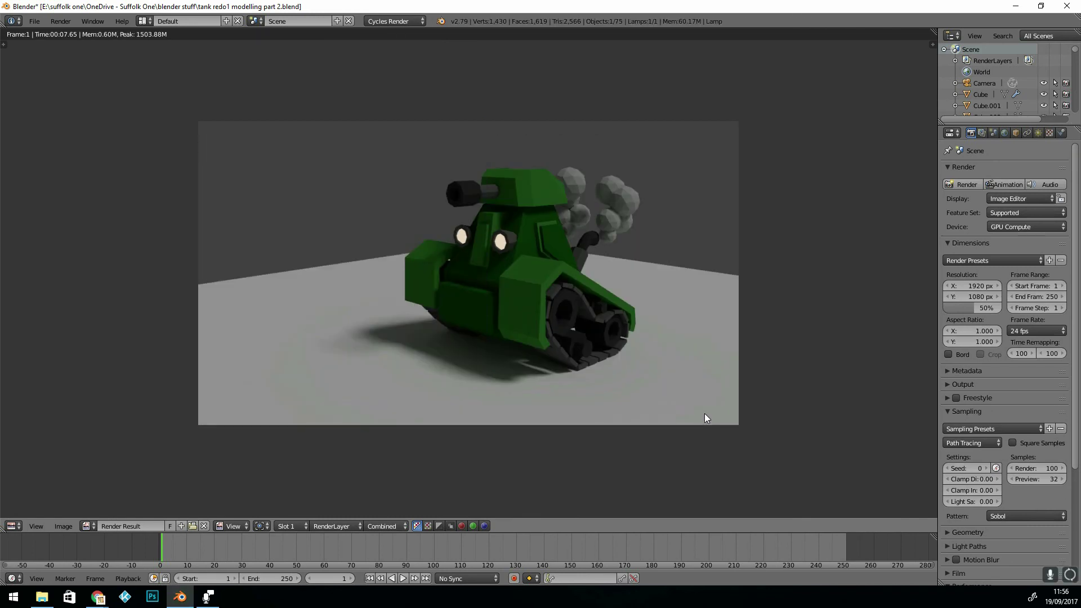
Step: In top wireframe view, duplicate the sun lamp and rotate the copy by −120 degrees
key(Escape)
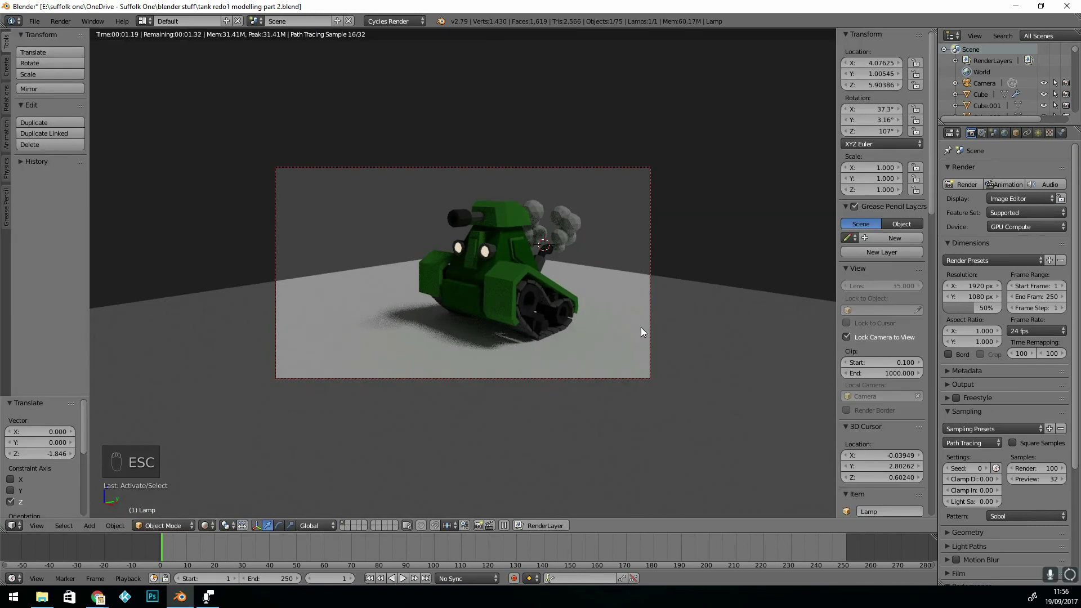
key(KP_7)
key(z)
key(shift+z)
key(shift+z)
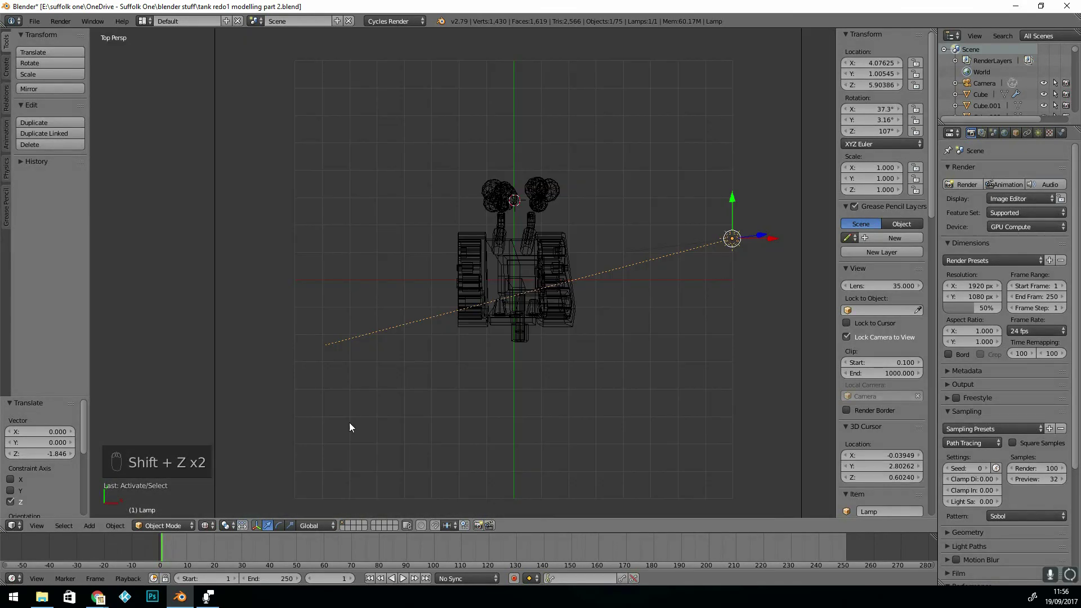
key(shift+d)
click(402, 214)
text(r-120)
key(Return)
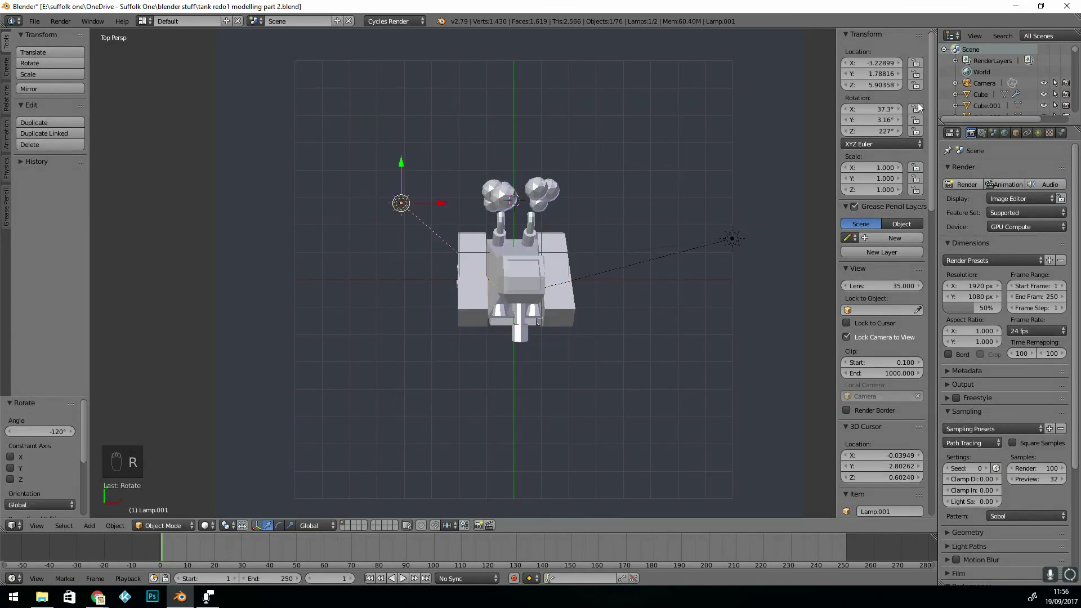
Step: Set the copied sun lamp's strength to 0.8 and its size to 0.408
click(1038, 133)
click(1031, 325)
text(0.8)
key(Return)
drag(958, 247, 980, 248)
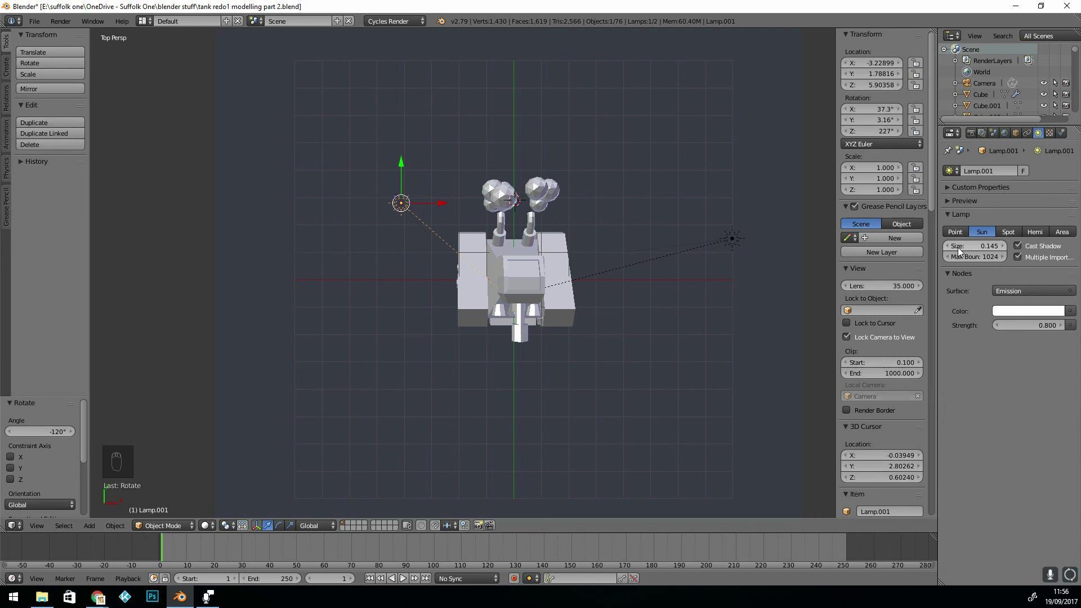
Step: Add a third sun lamp below the tank and render the scene lit by three suns
key(KP_0)
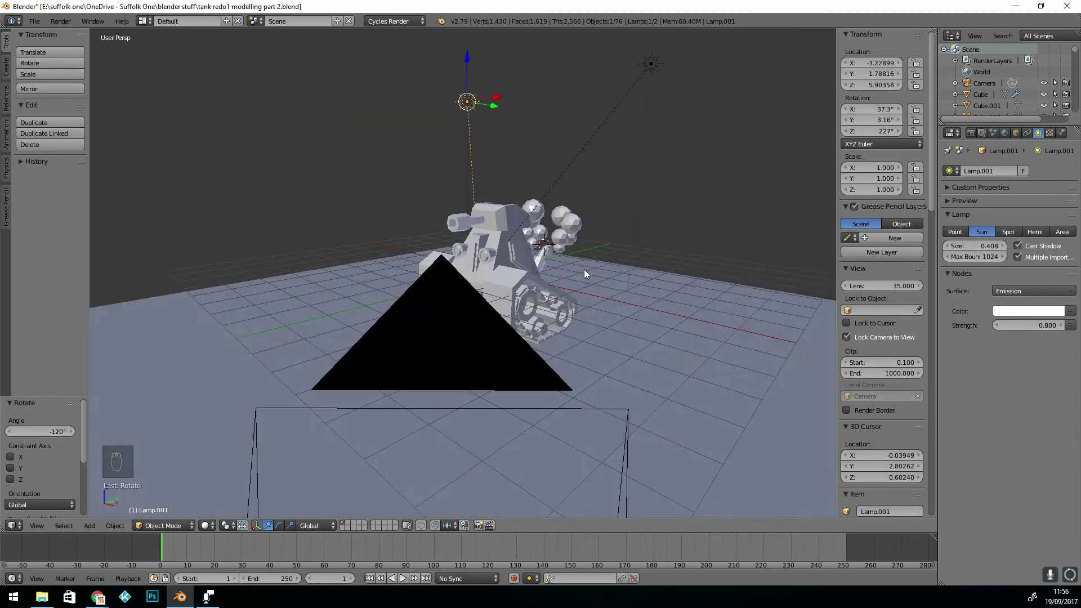
key(shift+z)
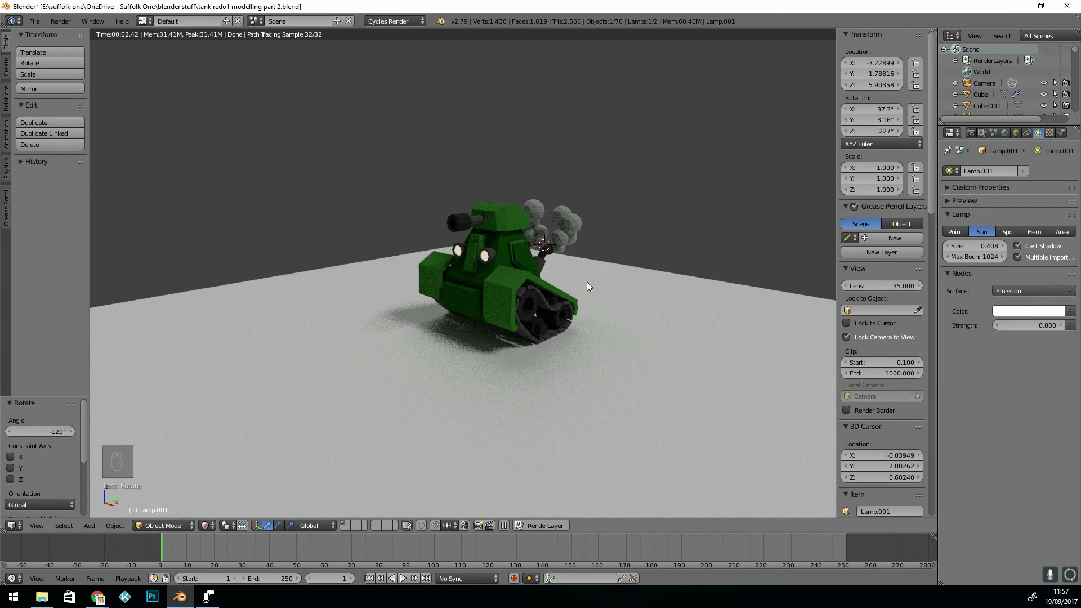
key(KP_7)
key(z)
key(z)
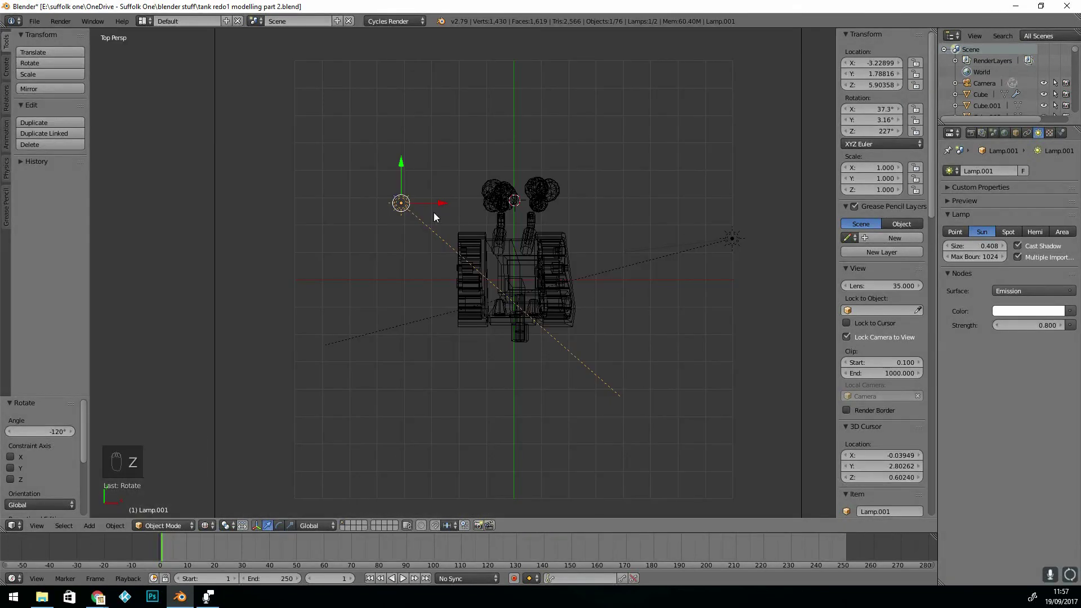
key(shift+d)
click(511, 422)
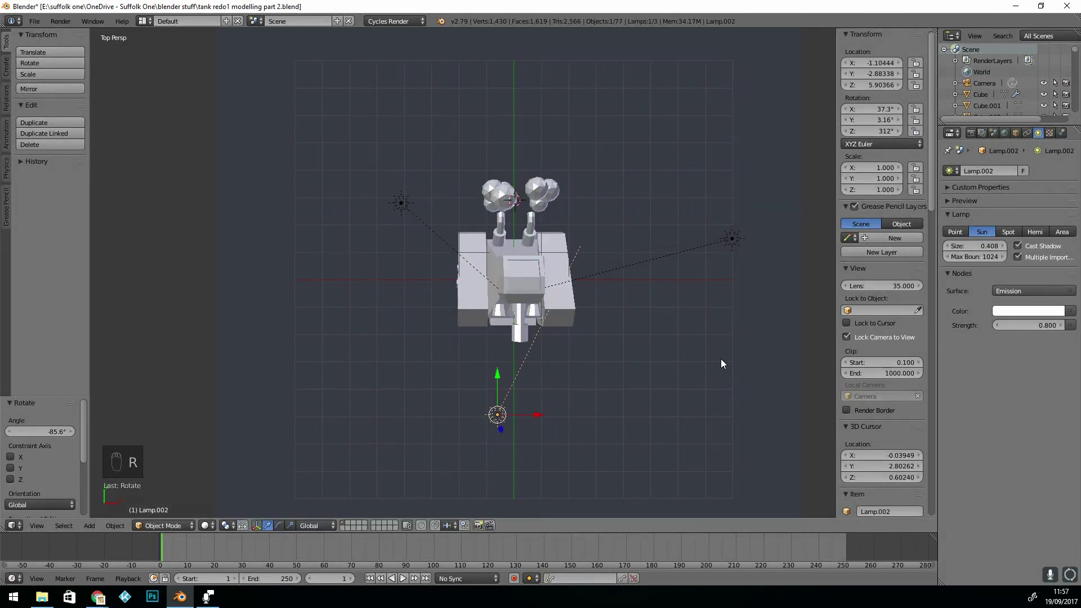
key(F12)
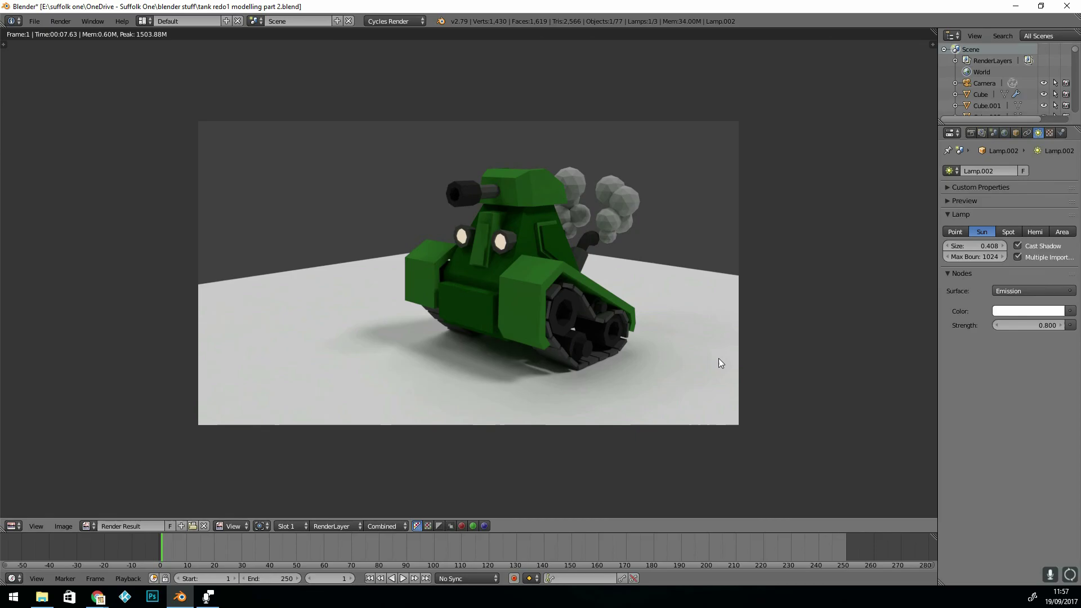